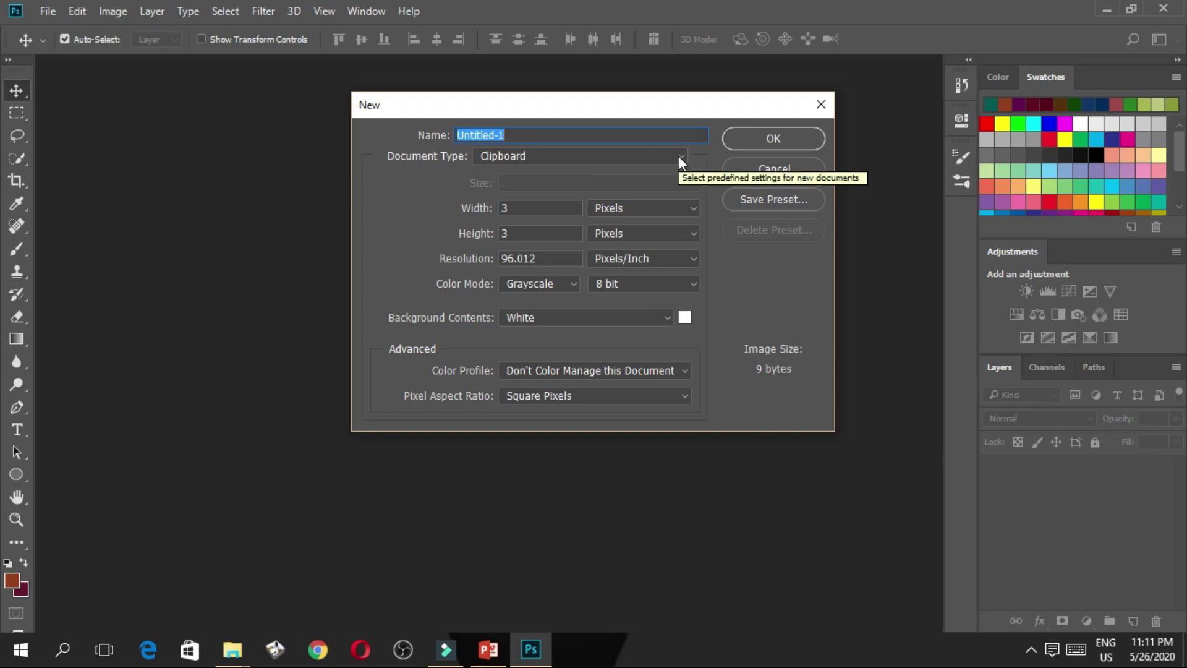
# Create a new International Paper A4 document, 210 × 297 mm at 300 pixels/inch, in Grayscale with a white background.
pyautogui.click(678, 156)
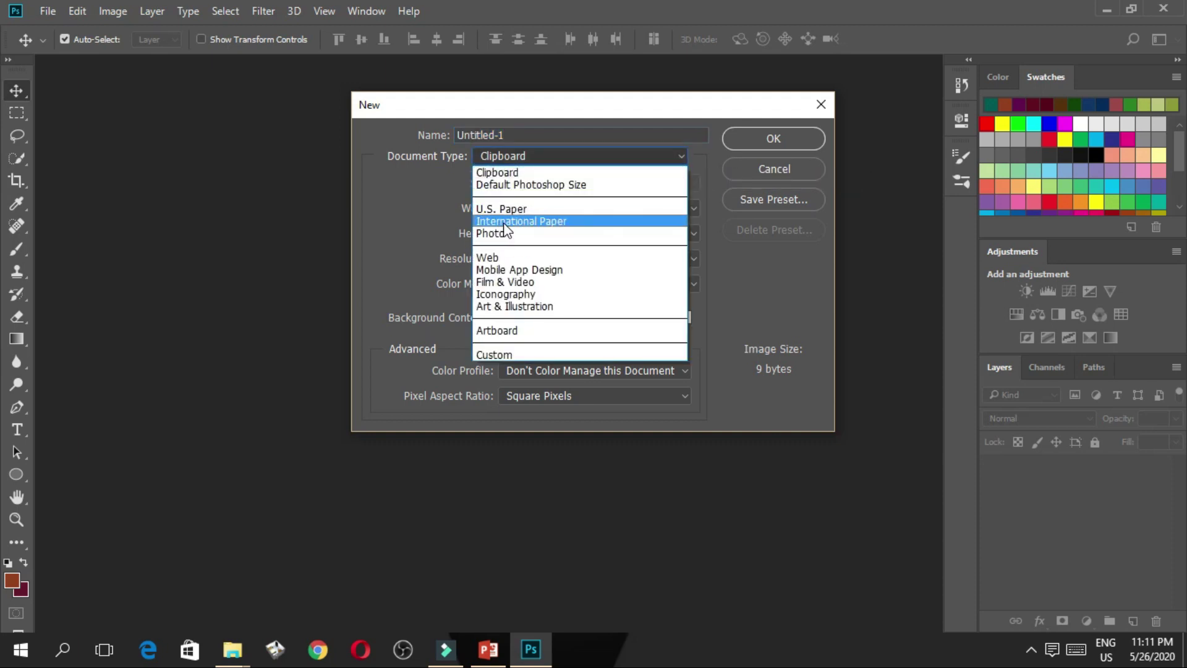
pyautogui.click(505, 221)
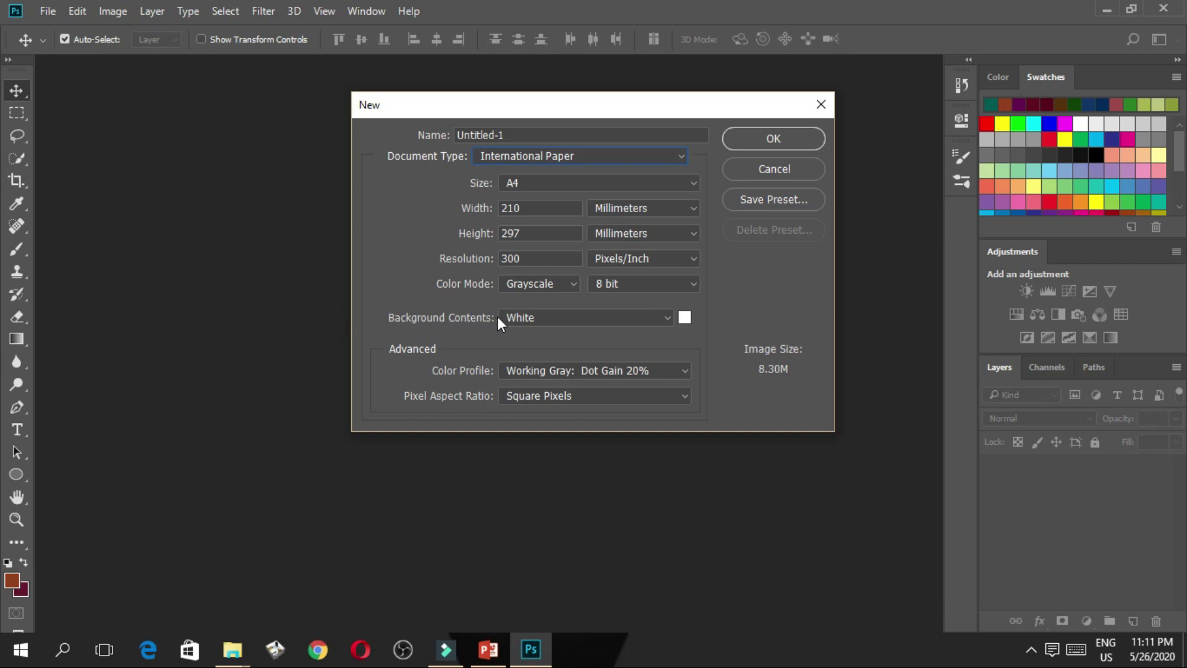
pyautogui.click(665, 319)
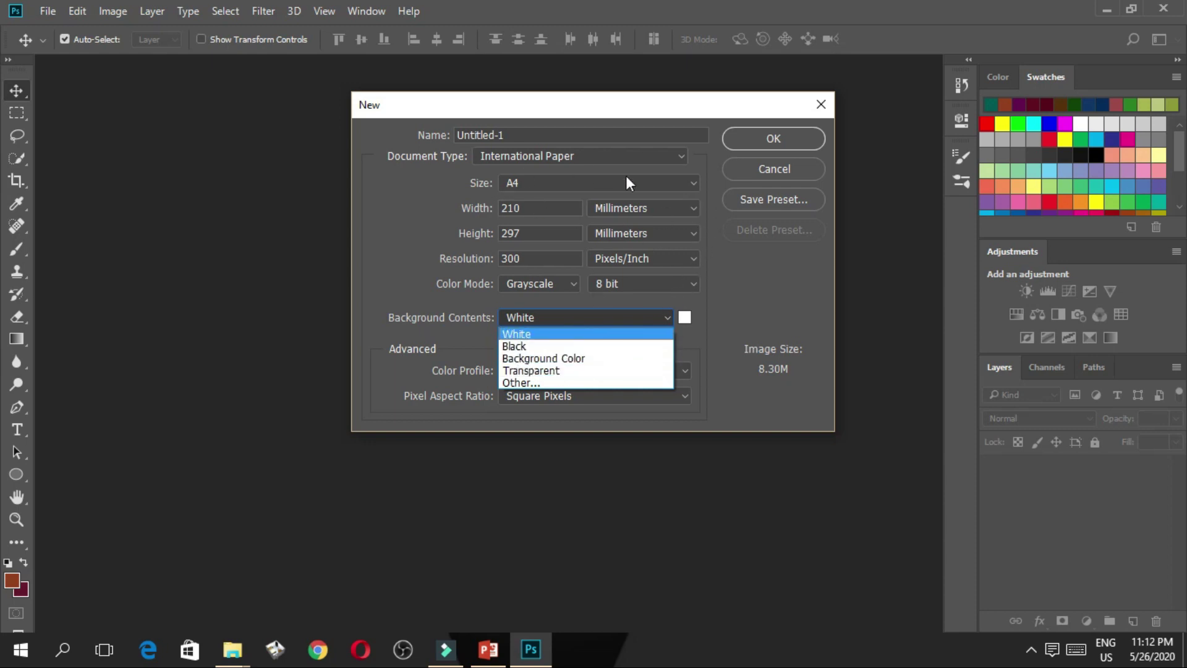
pyautogui.click(777, 138)
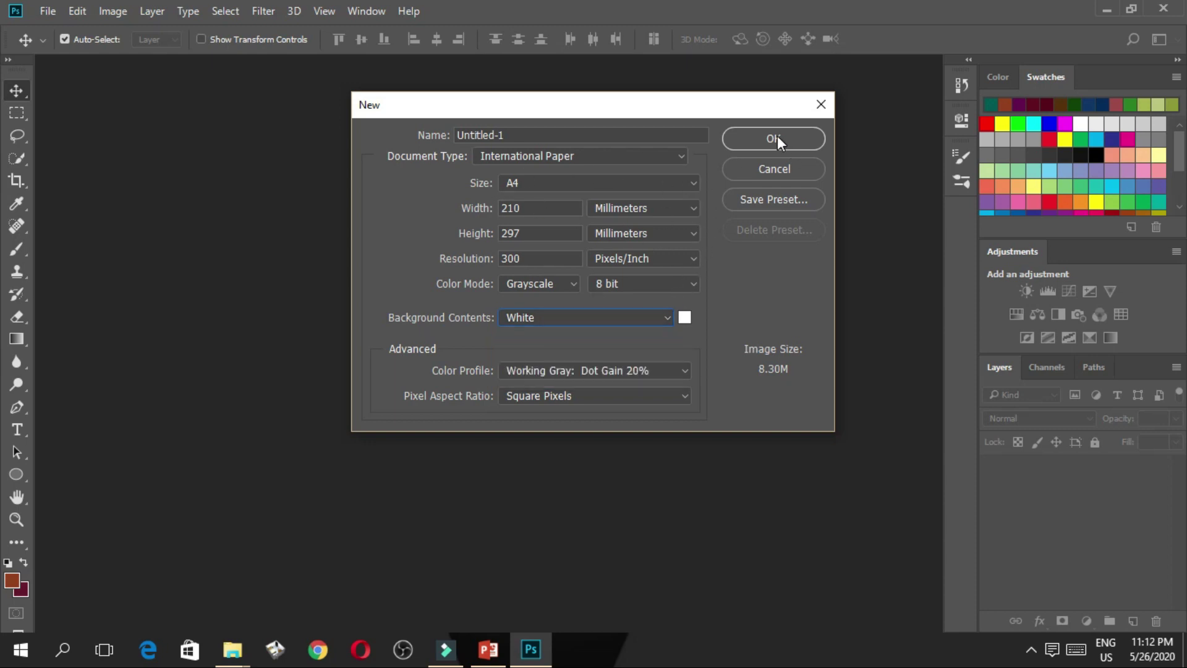
pyautogui.click(777, 137)
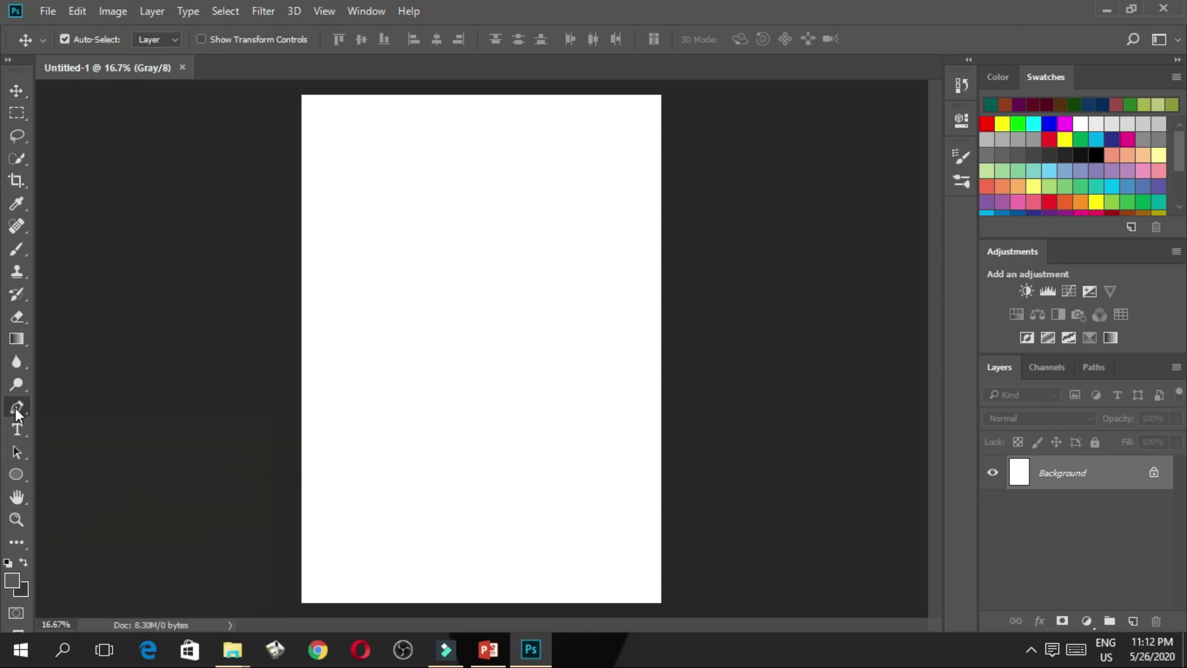
# Draw a closed swoosh-shaped path across the upper half of the page with the Pen tool, using two curved segments between two end anchors.
pyautogui.click(15, 408)
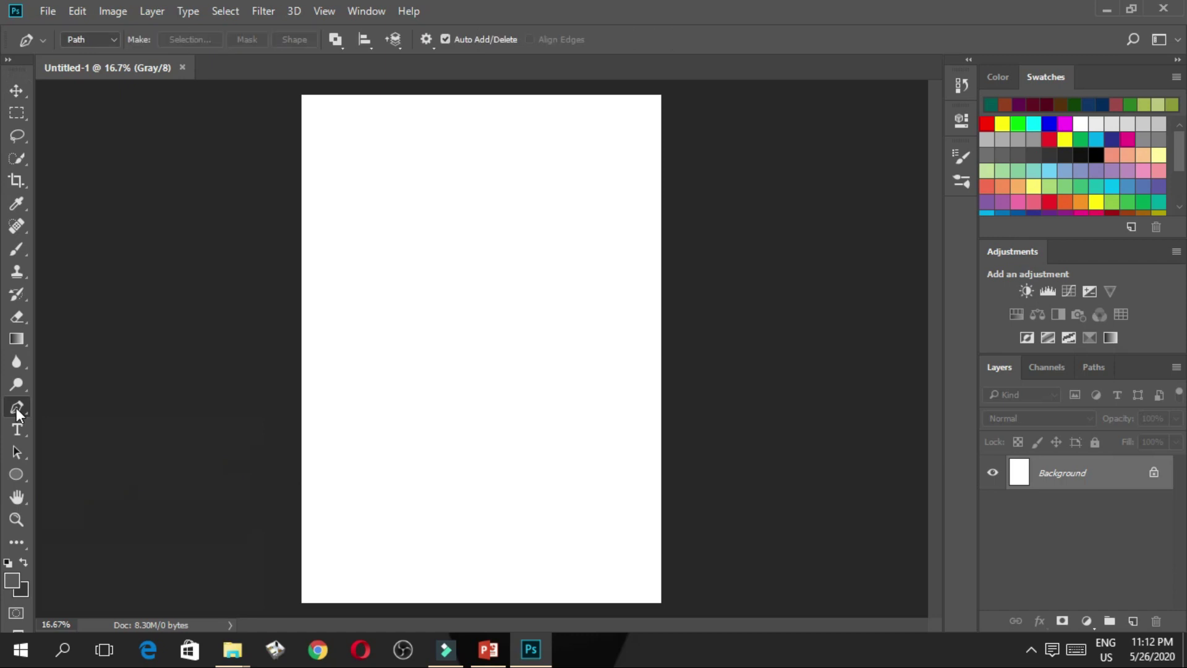
pyautogui.click(333, 267)
pyautogui.click(585, 262)
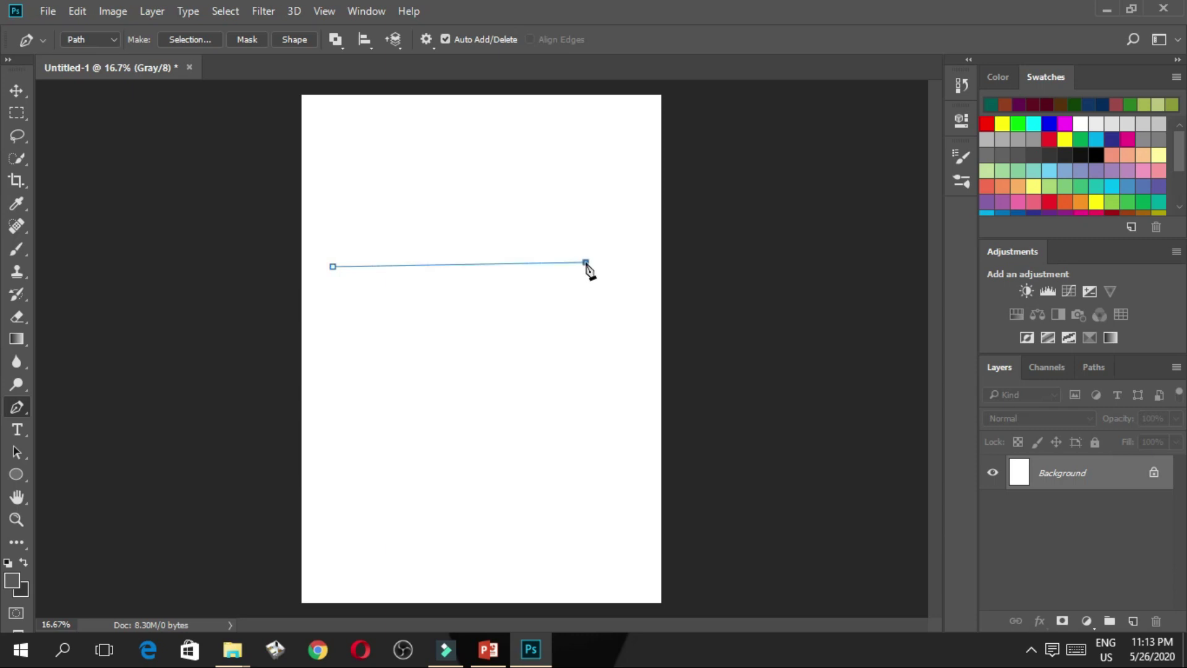
pyautogui.moveTo(587, 264); pyautogui.dragTo(871, 106)
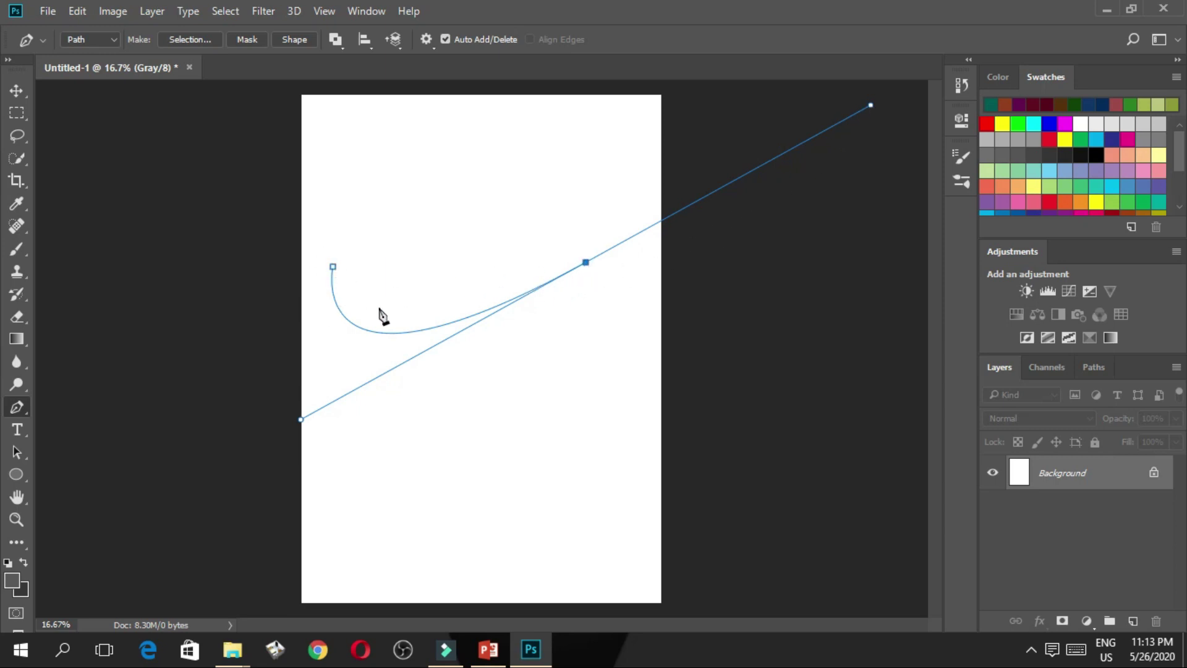
pyautogui.click(586, 264)
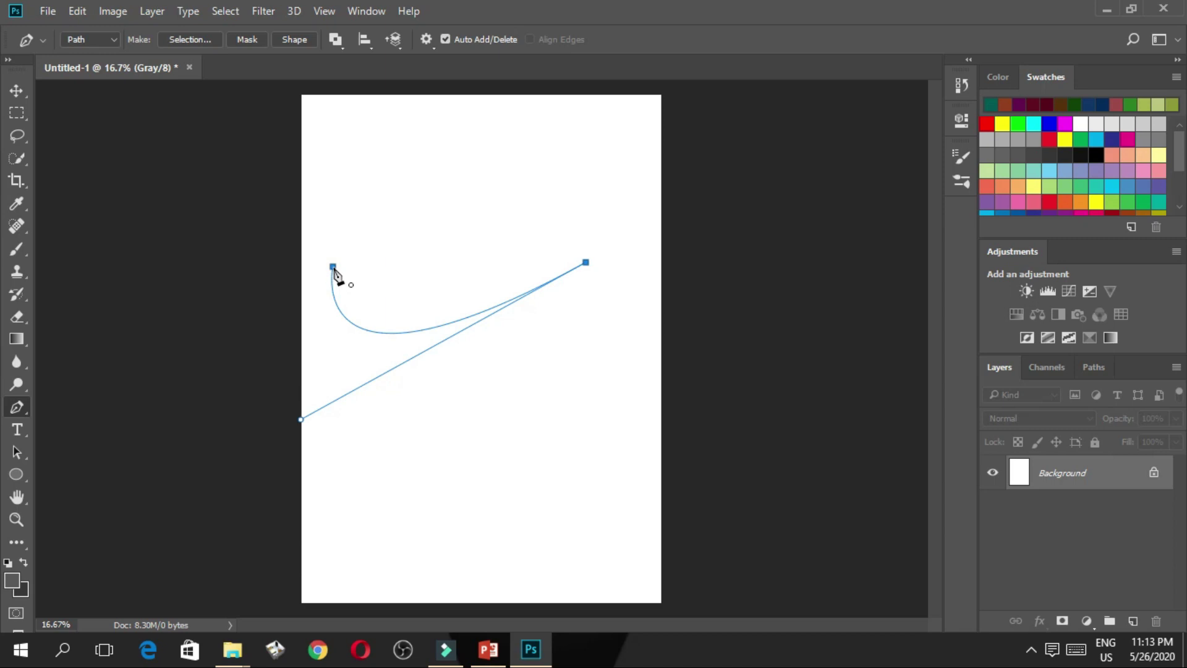
pyautogui.moveTo(334, 267); pyautogui.dragTo(450, 99)
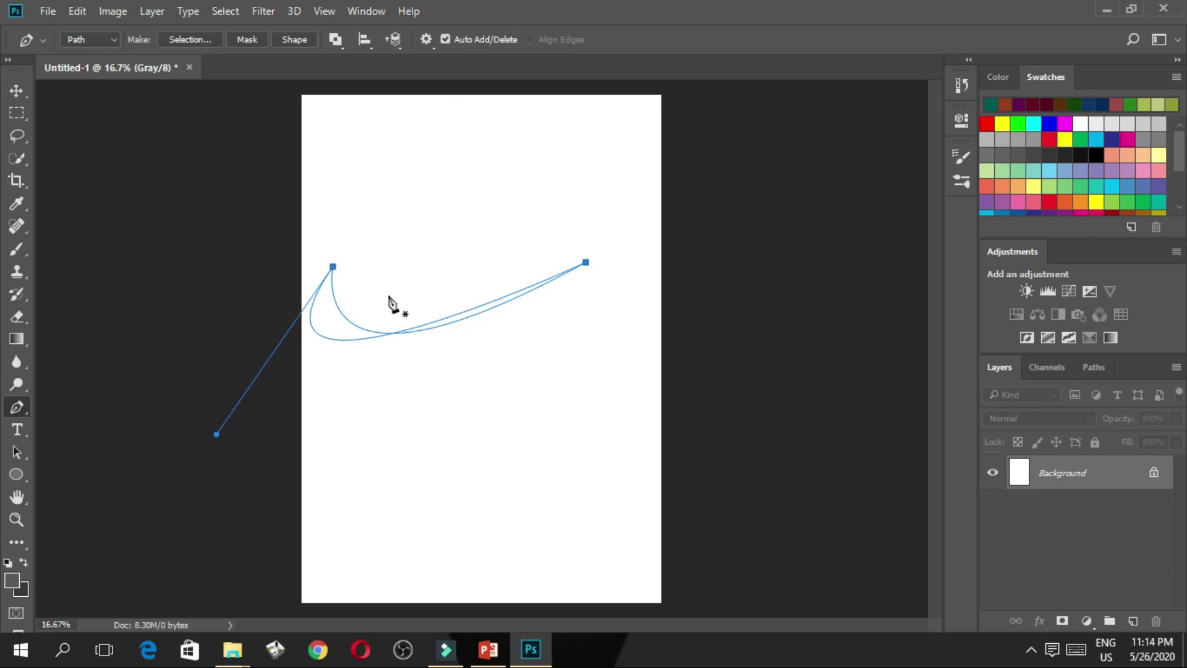
# Convert the swoosh path into a new anti-aliased selection with a feather radius of 0 pixels.
pyautogui.click(319, 335)
pyautogui.rightClick(332, 320)
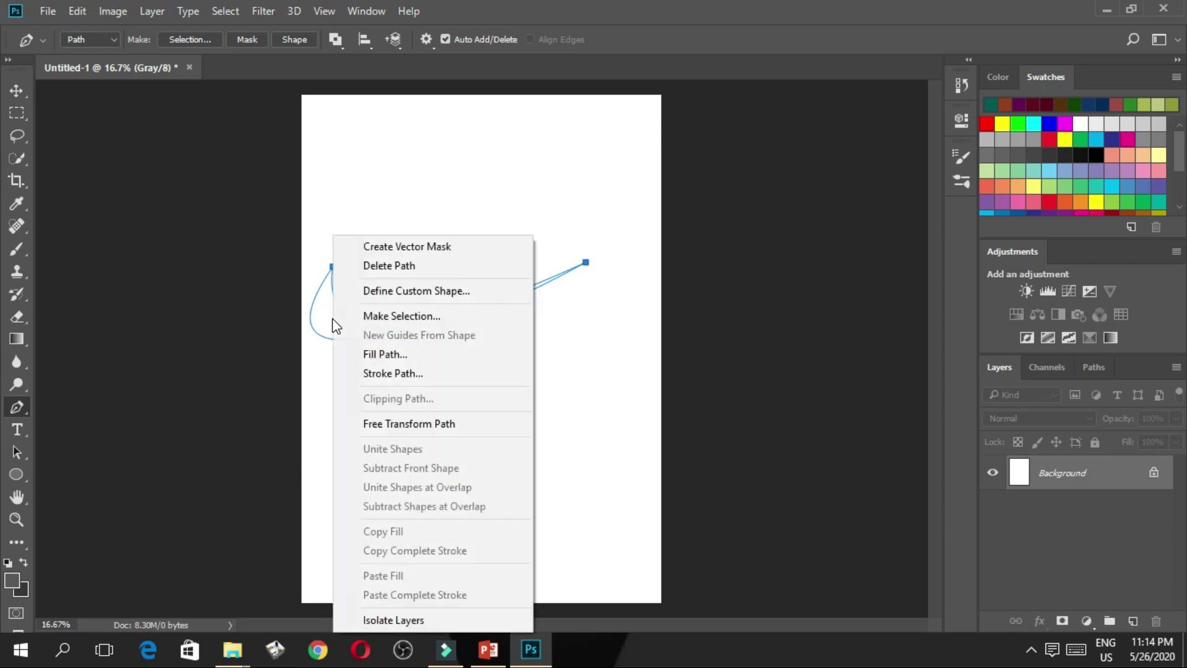
pyautogui.click(401, 318)
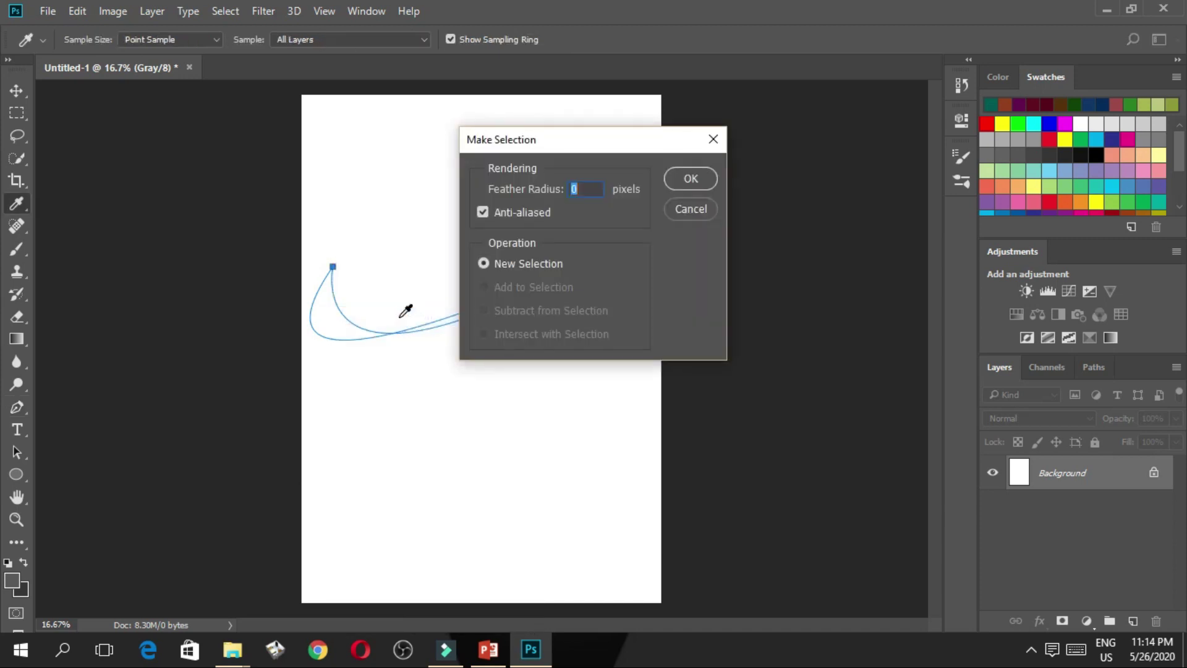
pyautogui.click(679, 176)
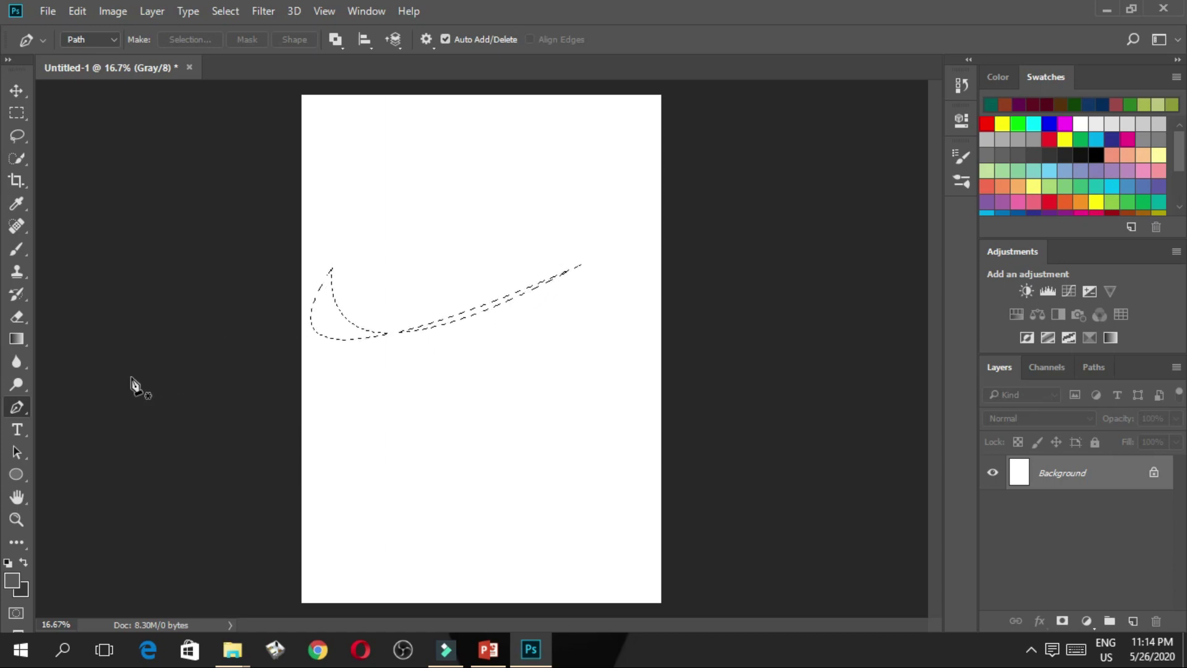
# Set the foreground colour to dark red 5a180f.
pyautogui.click(14, 581)
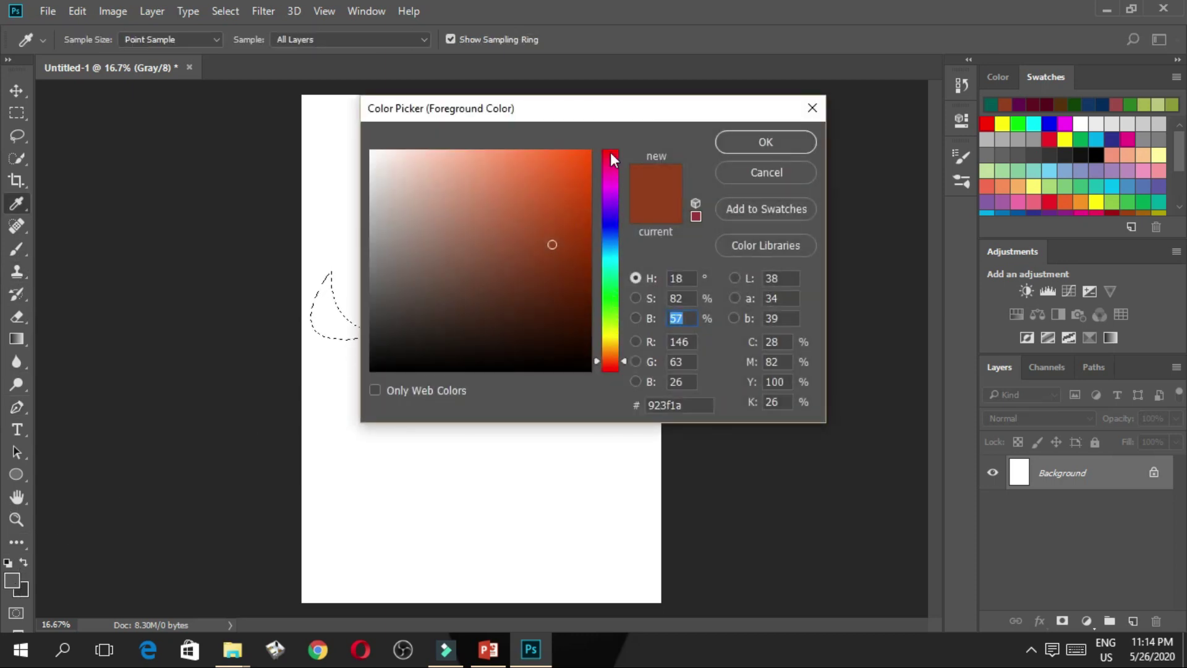
pyautogui.click(612, 368)
pyautogui.click(552, 292)
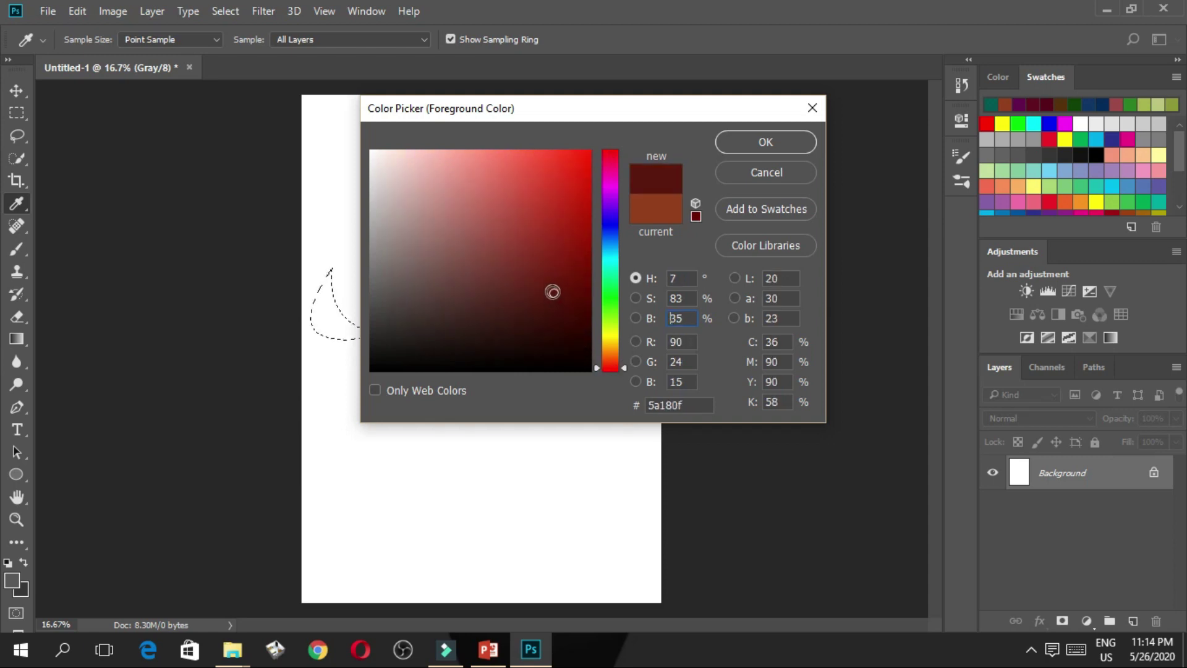
pyautogui.click(777, 141)
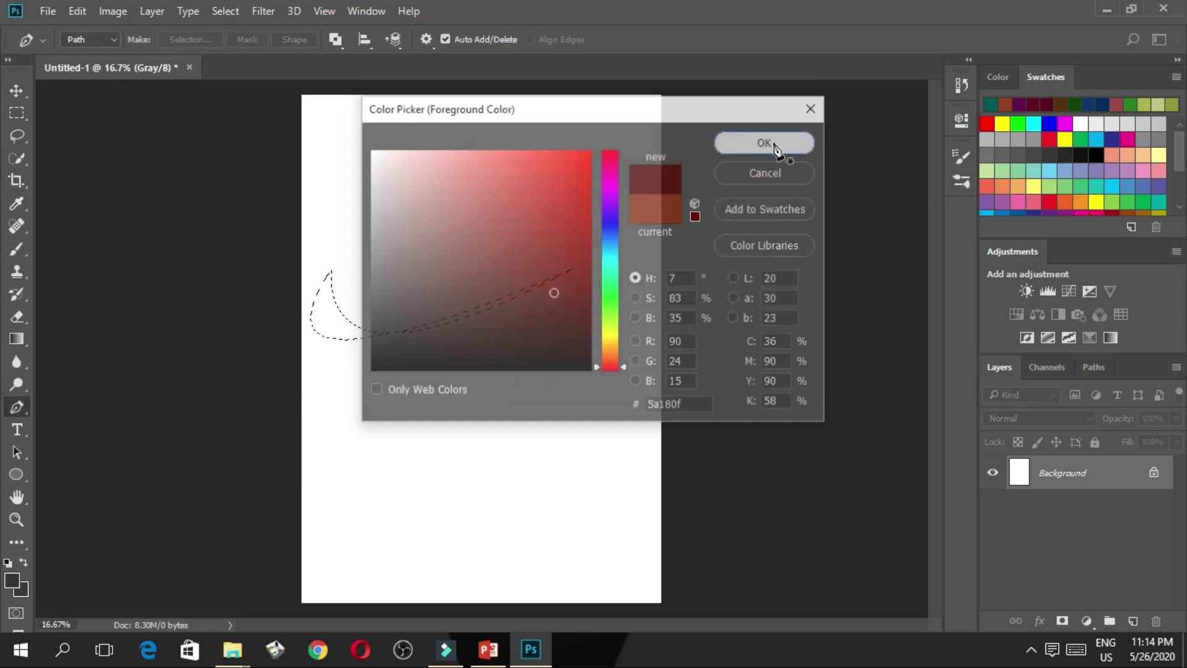
# Paint the whole swoosh selection with the Brush tool in the foreground colour and deselect it.
pyautogui.click(16, 249)
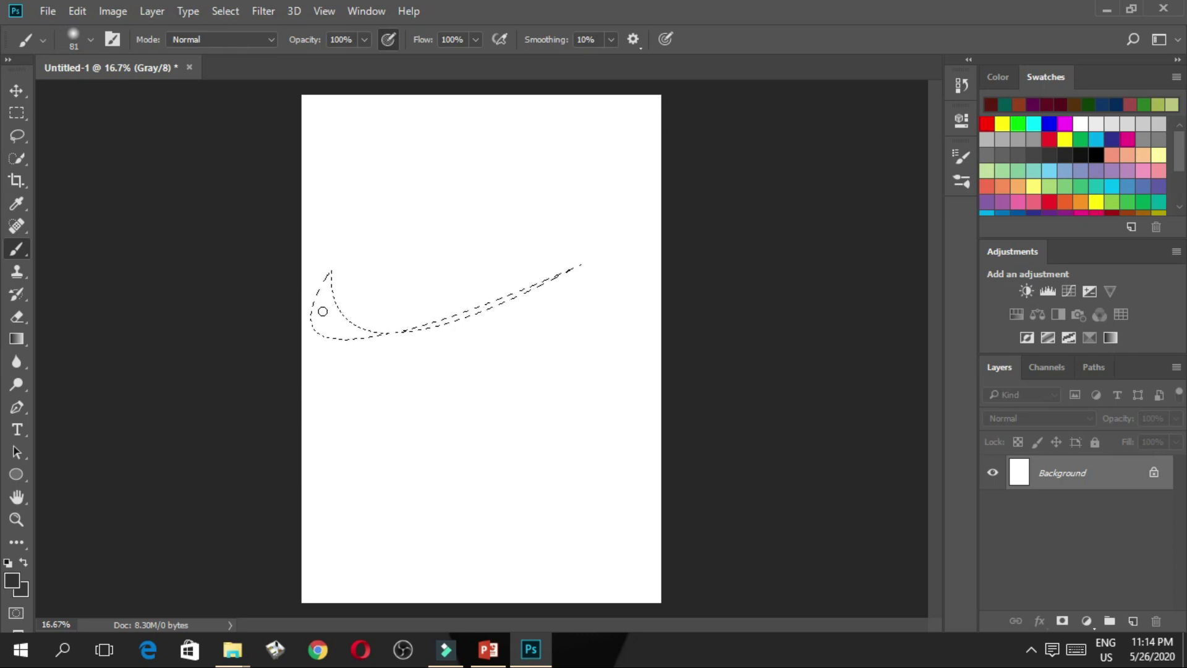
pyautogui.moveTo(328, 296); pyautogui.dragTo(336, 326)
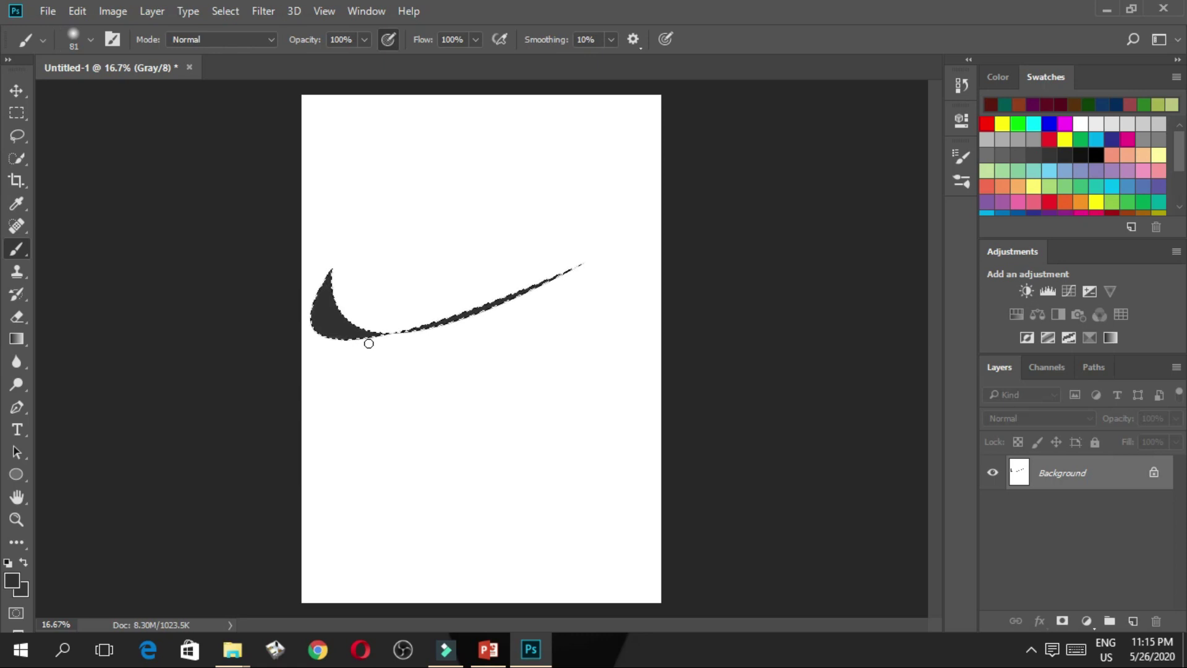
pyautogui.hotkey('ctrl', 'd')
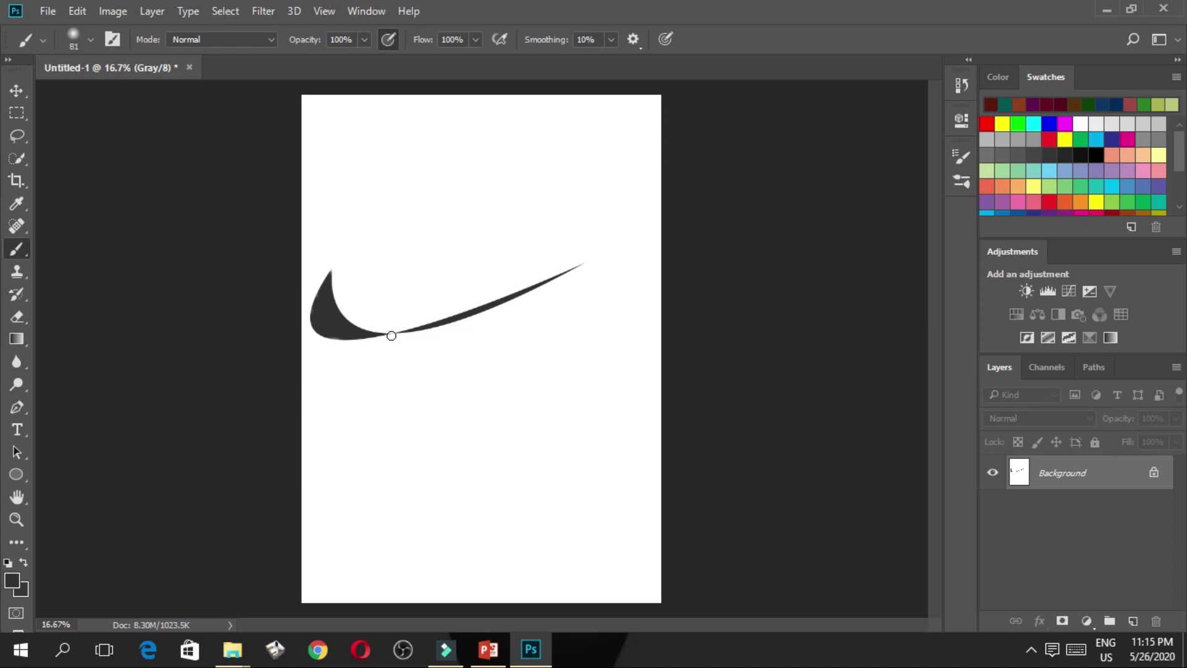
# Convert the document's colour mode to RGB Color and keep the Pen tool active.
pyautogui.click(14, 407)
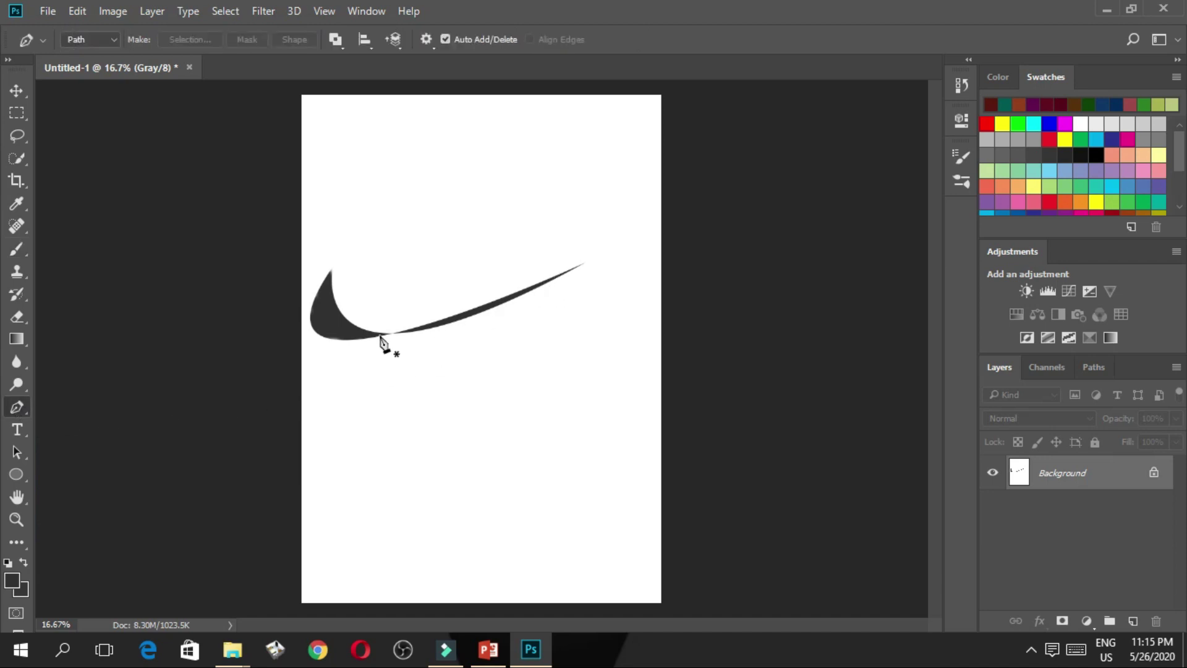
pyautogui.click(115, 13)
pyautogui.moveTo(125, 34)
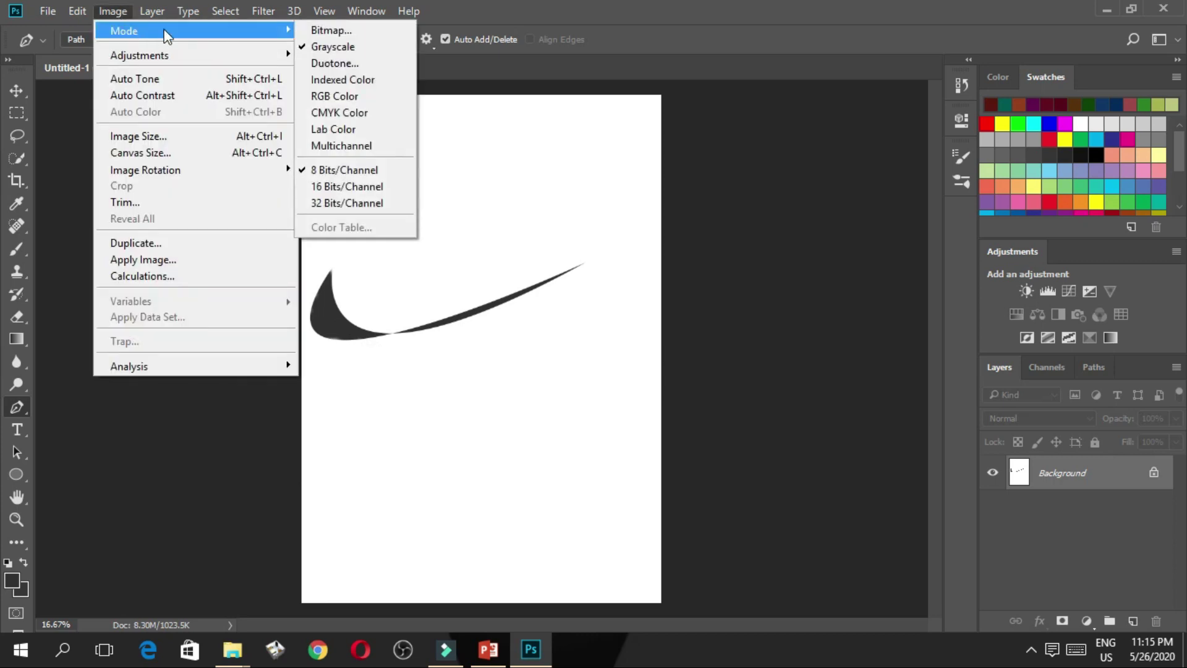
pyautogui.click(346, 98)
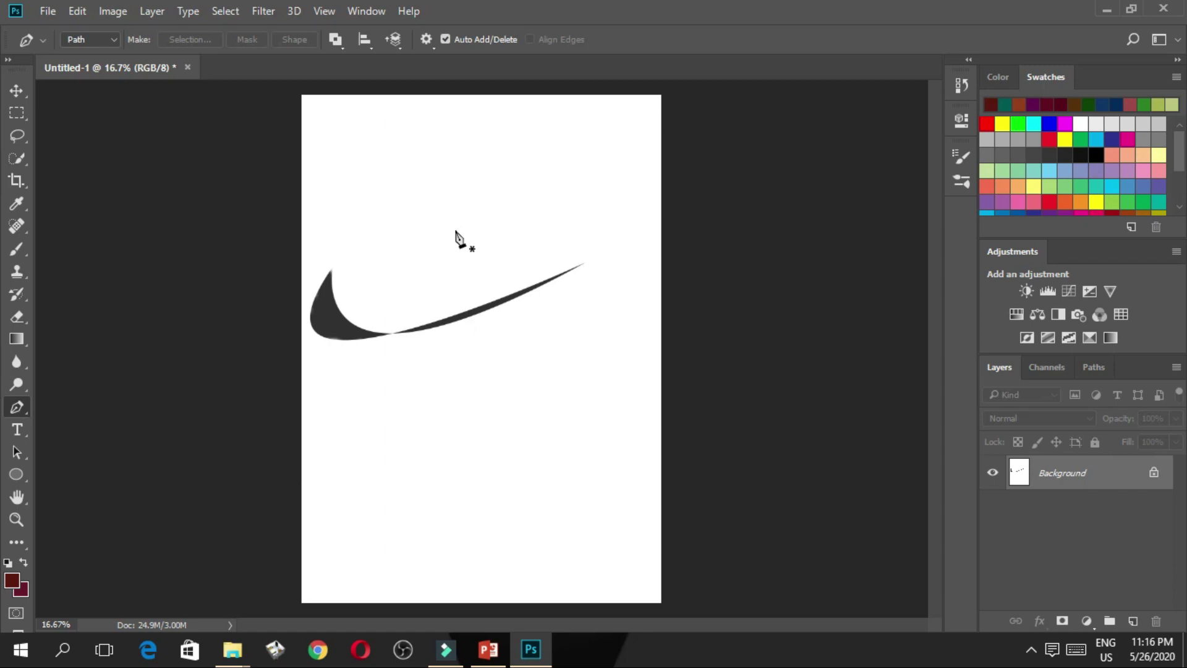
# Draw a closed, narrow vertical path of two curves with the Pen tool, crossing the swoosh where its two parts meet.
pyautogui.click(419, 232)
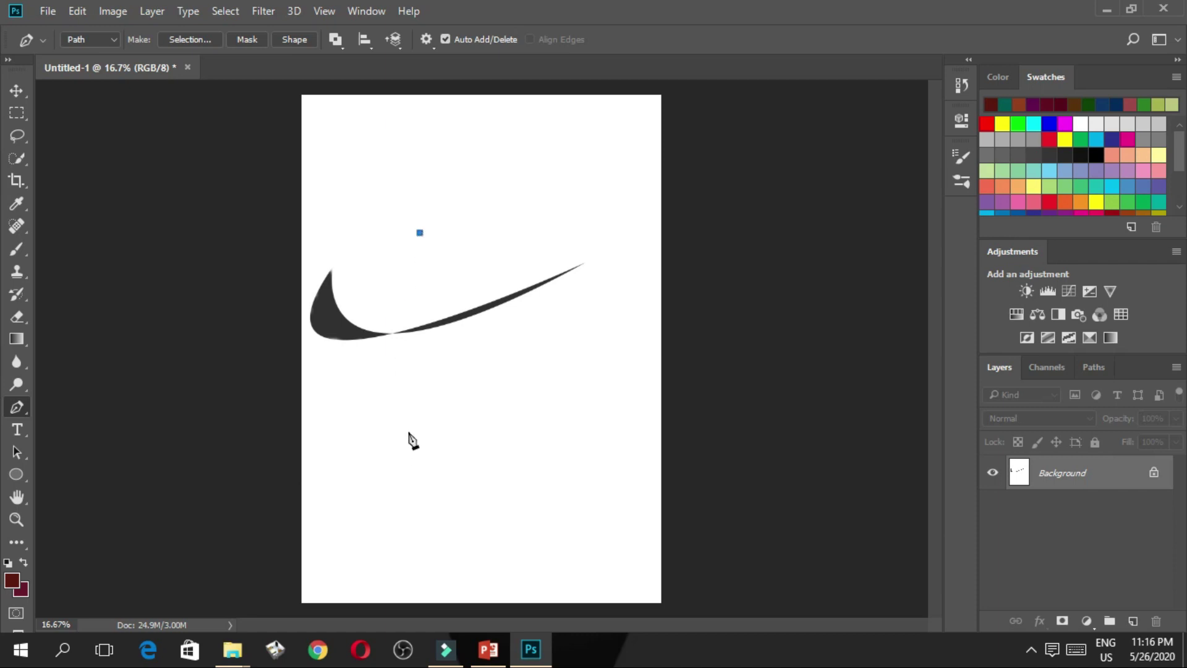
pyautogui.moveTo(410, 445); pyautogui.dragTo(471, 465)
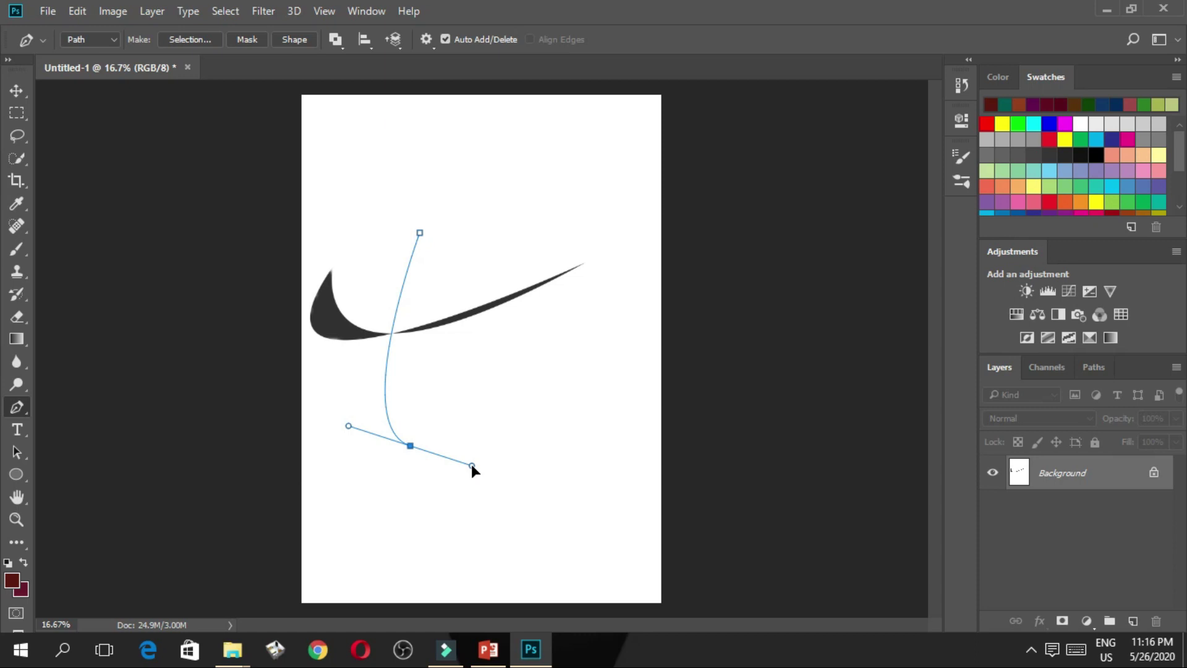
pyautogui.moveTo(472, 465)
pyautogui.mouseDown()
pyautogui.moveTo(485, 469)
pyautogui.moveTo(469, 463)
pyautogui.mouseUp()
pyautogui.click(410, 446)
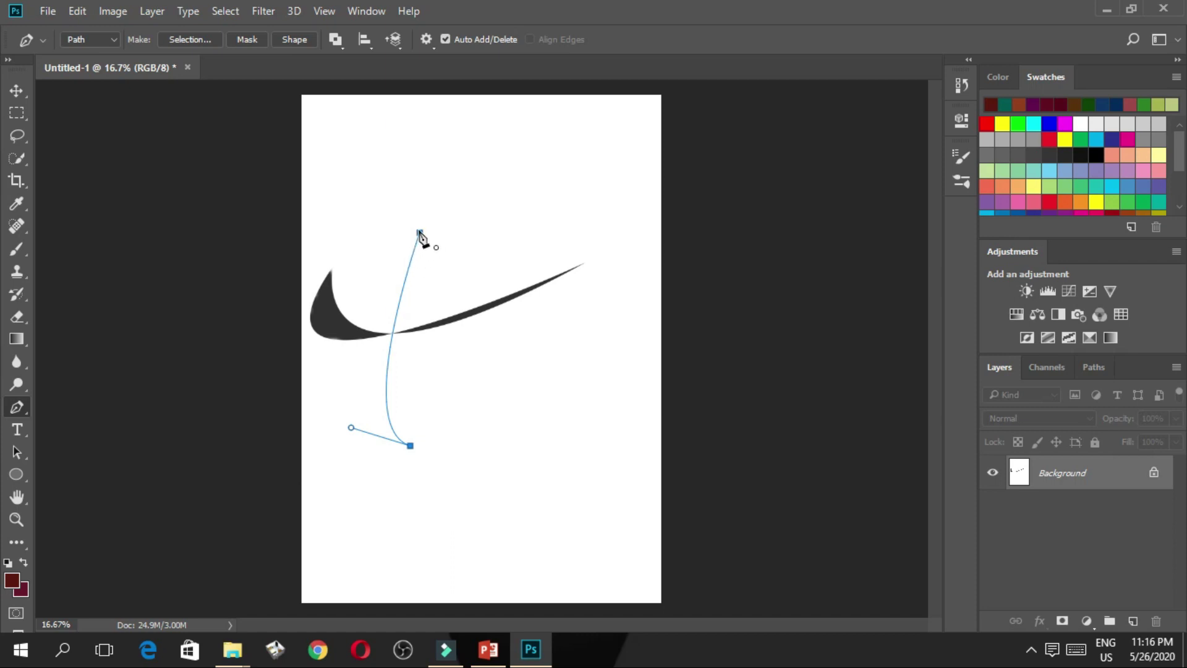
pyautogui.moveTo(420, 233); pyautogui.dragTo(476, 191)
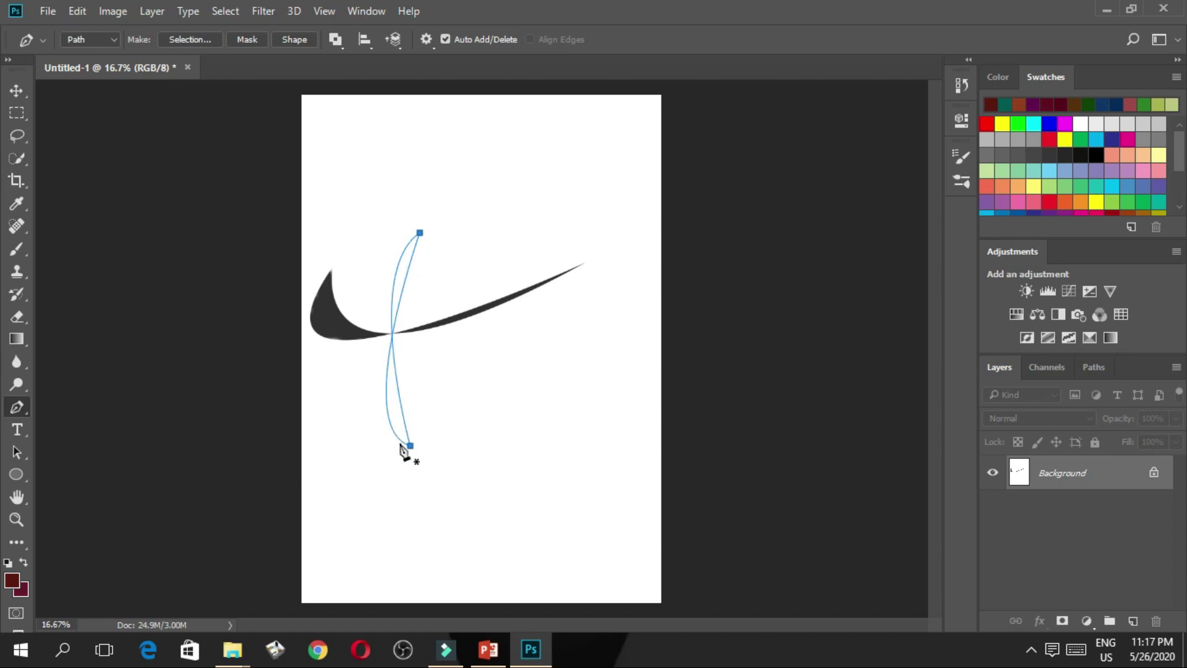
# Turn the vertical path into a new anti-aliased selection with a feather radius of 0 pixels.
pyautogui.rightClick(405, 264)
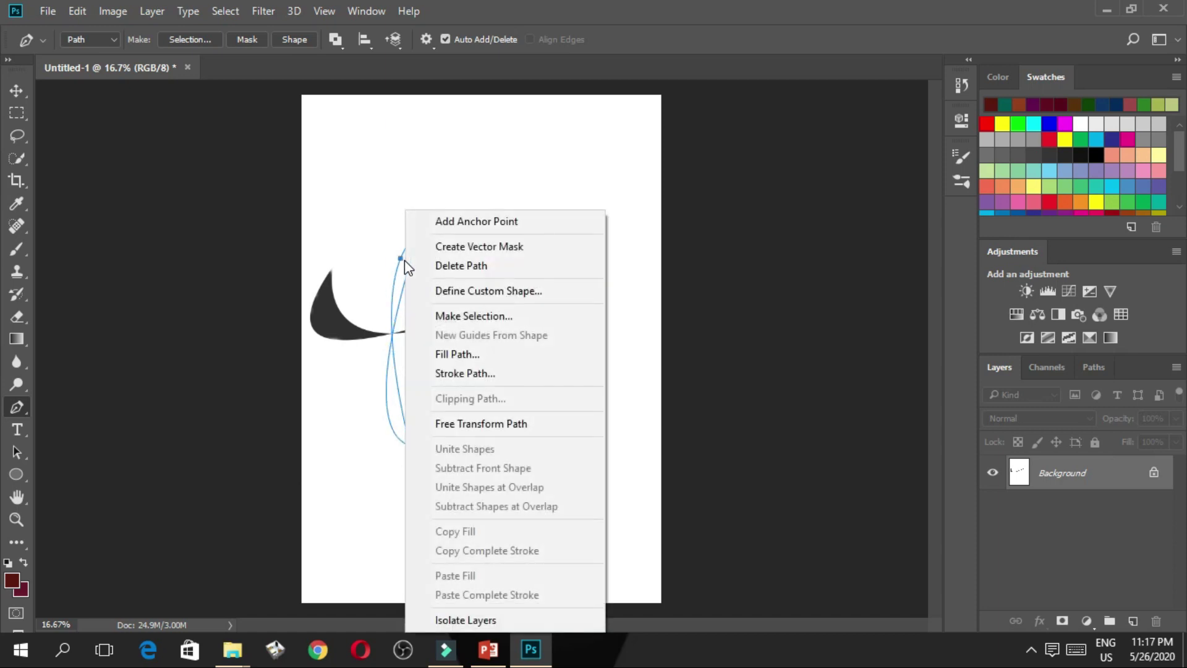
pyautogui.click(465, 319)
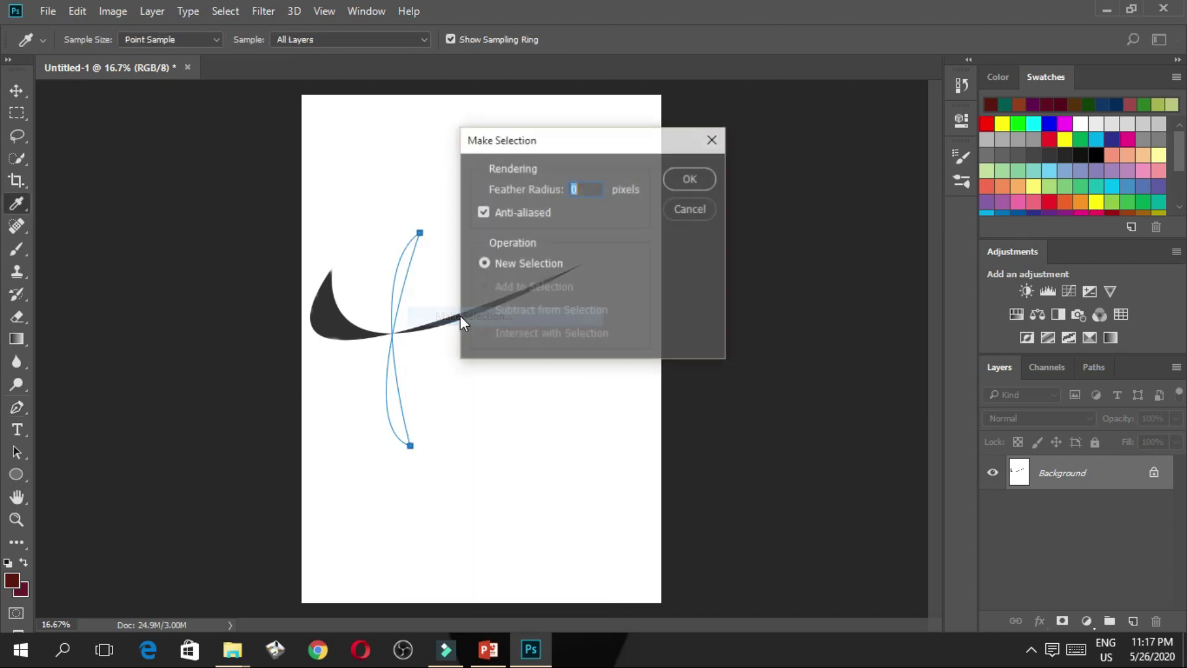
pyautogui.click(687, 179)
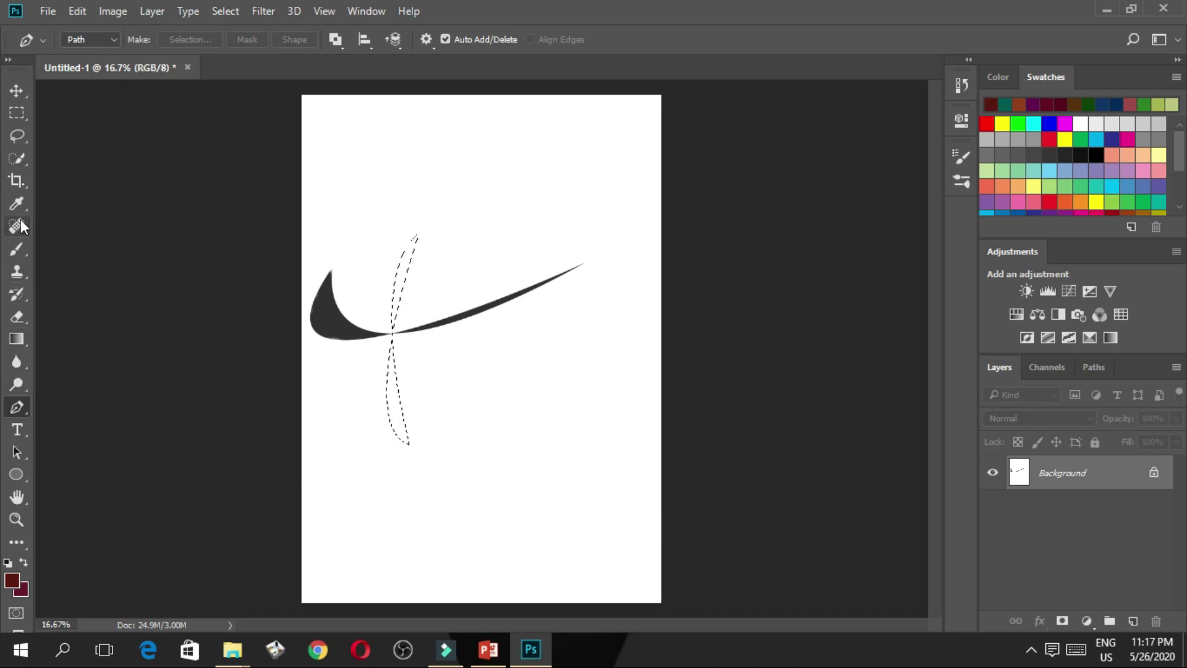
# Set the foreground colour to dark blue 180c4c and paint the whole vertical selection with the Brush tool.
pyautogui.click(16, 251)
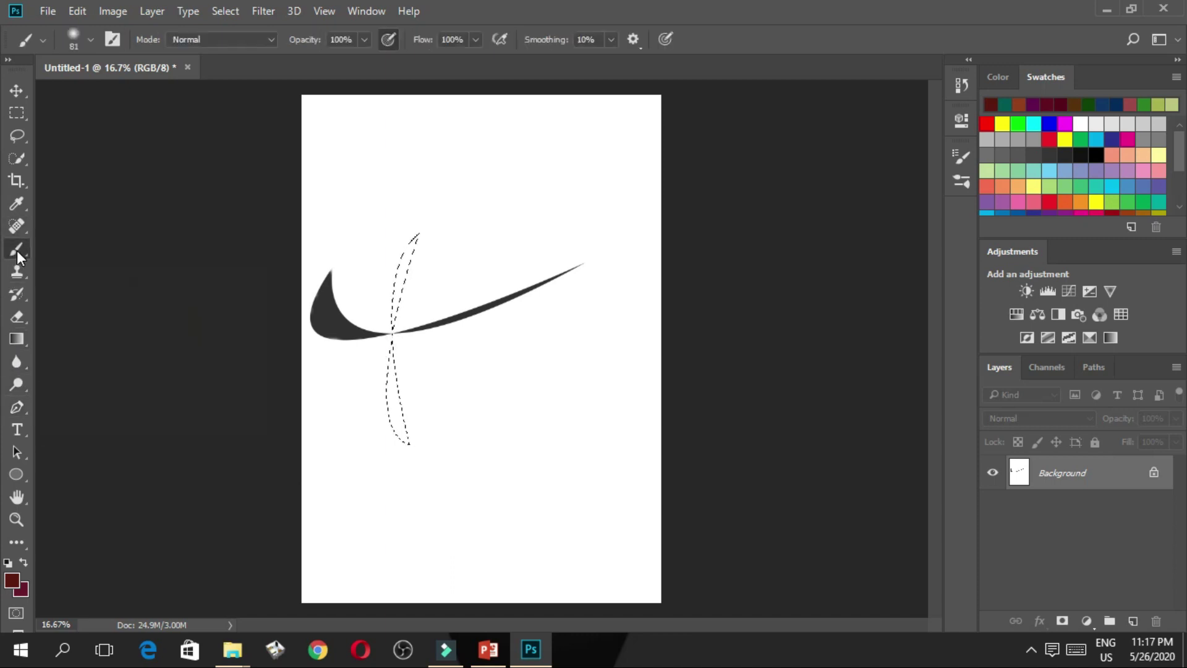
pyautogui.click(12, 581)
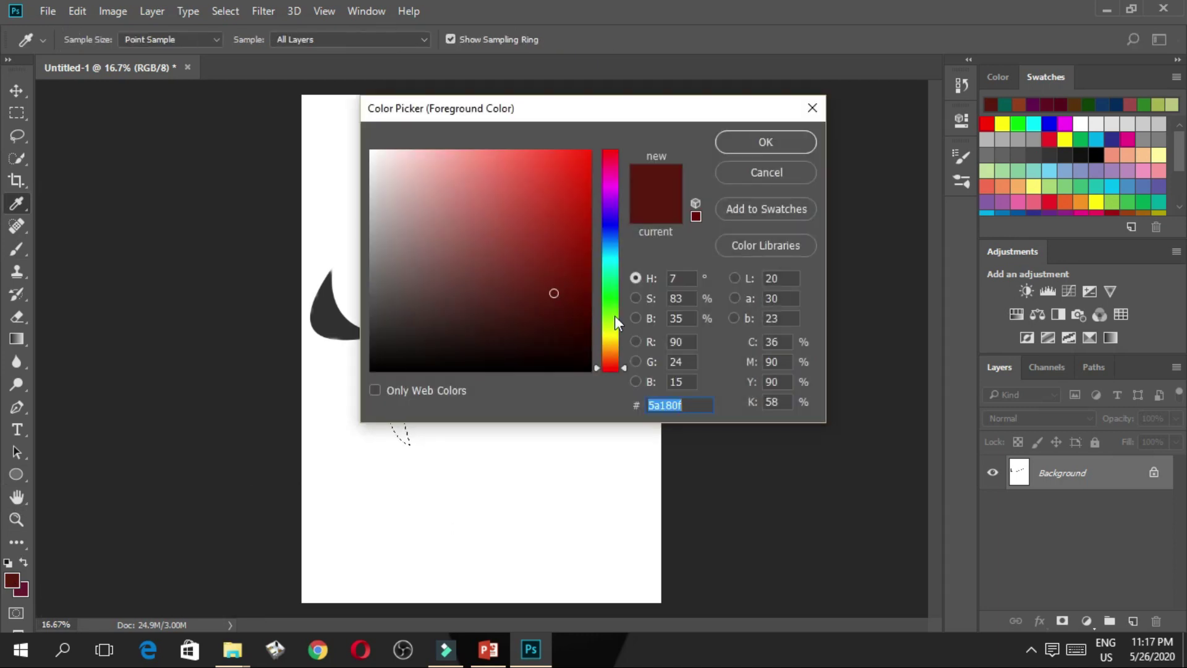
pyautogui.click(611, 217)
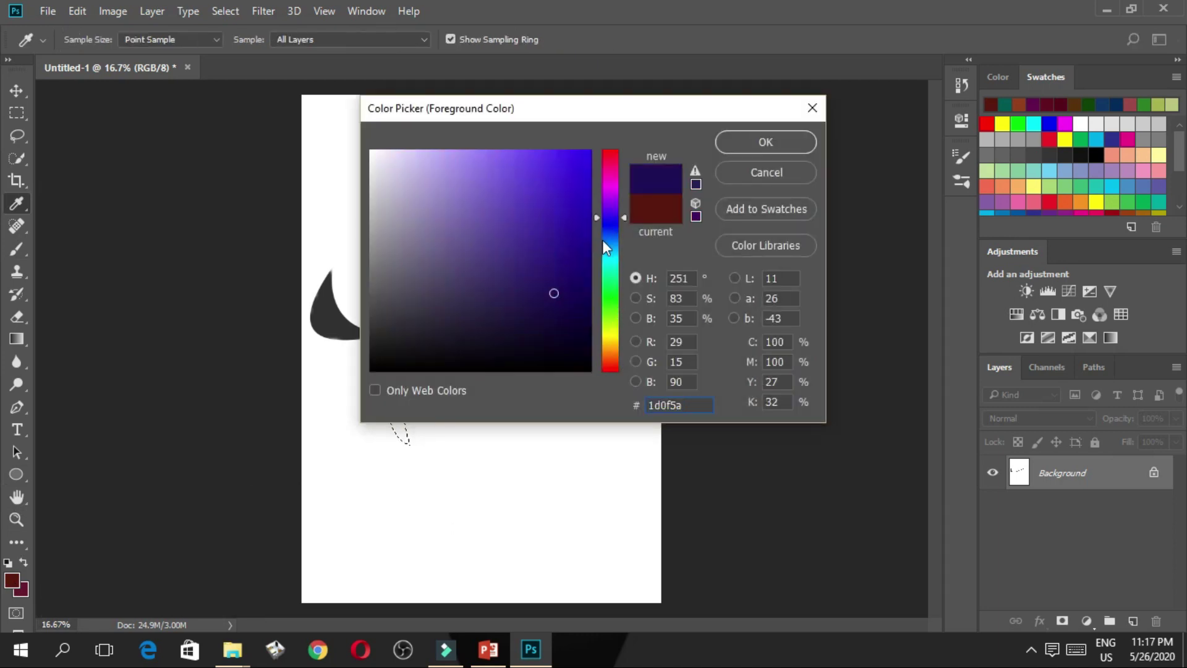
pyautogui.moveTo(569, 318); pyautogui.dragTo(555, 305)
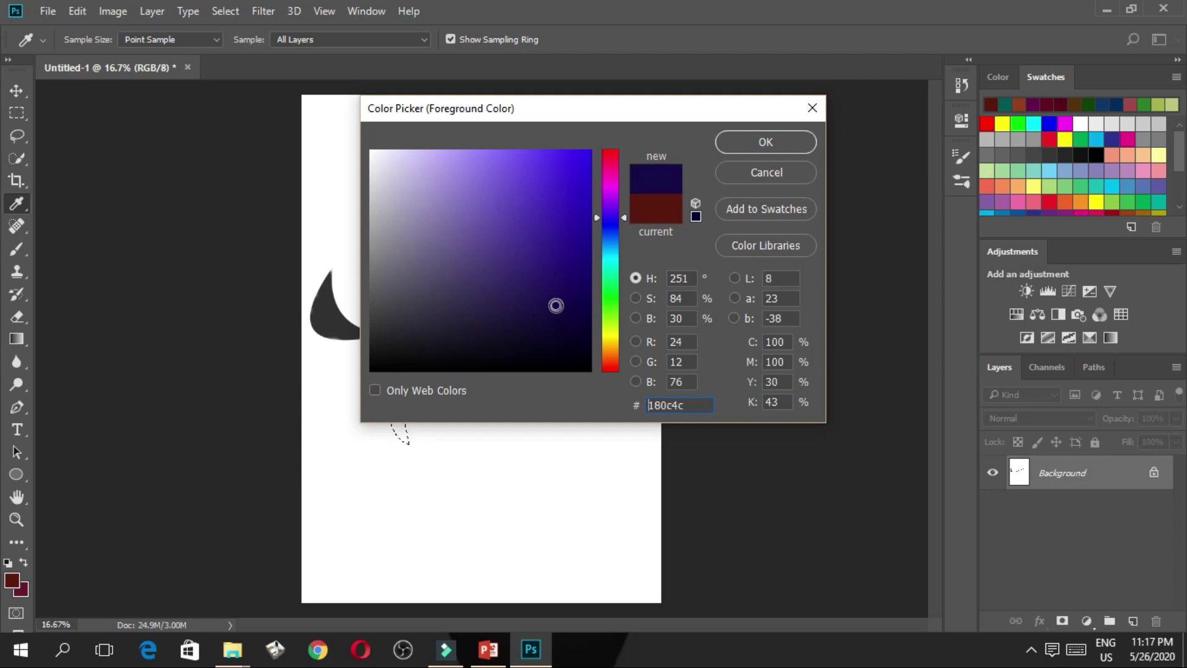
pyautogui.click(744, 142)
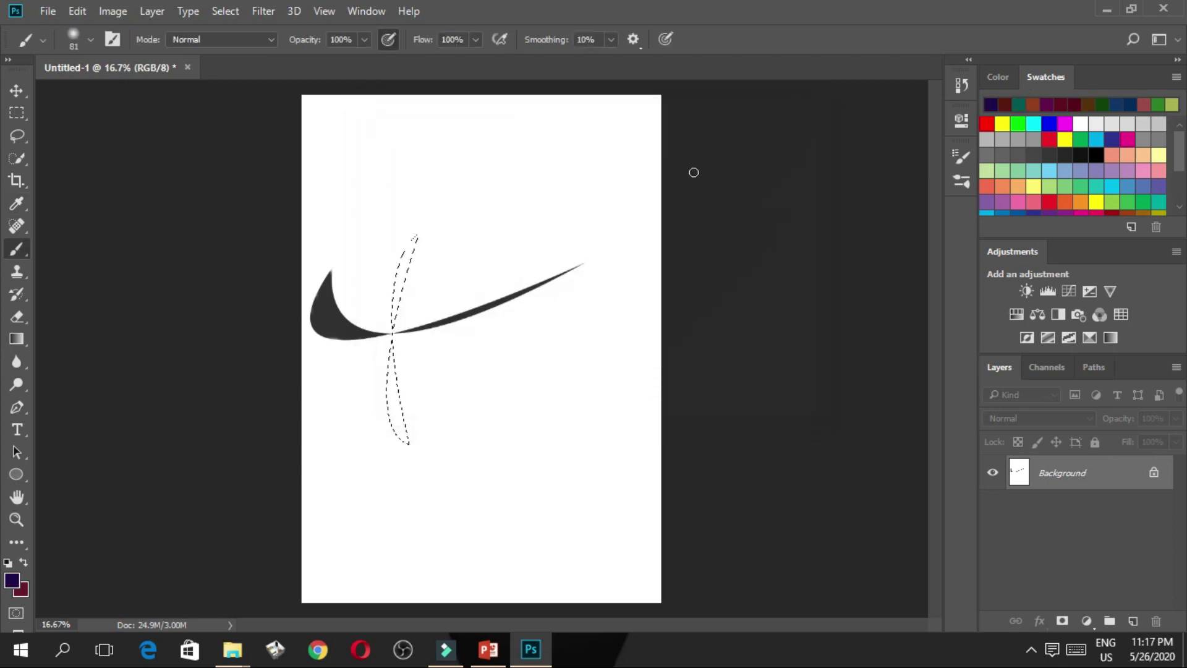
pyautogui.moveTo(418, 242)
pyautogui.mouseDown()
pyautogui.moveTo(395, 297)
pyautogui.moveTo(414, 238)
pyautogui.moveTo(405, 244)
pyautogui.moveTo(391, 343)
pyautogui.moveTo(400, 259)
pyautogui.moveTo(388, 380)
pyautogui.moveTo(417, 233)
pyautogui.moveTo(392, 290)
pyautogui.moveTo(418, 248)
pyautogui.moveTo(387, 390)
pyautogui.moveTo(392, 411)
pyautogui.moveTo(391, 346)
pyautogui.moveTo(389, 389)
pyautogui.moveTo(407, 438)
pyautogui.mouseUp()
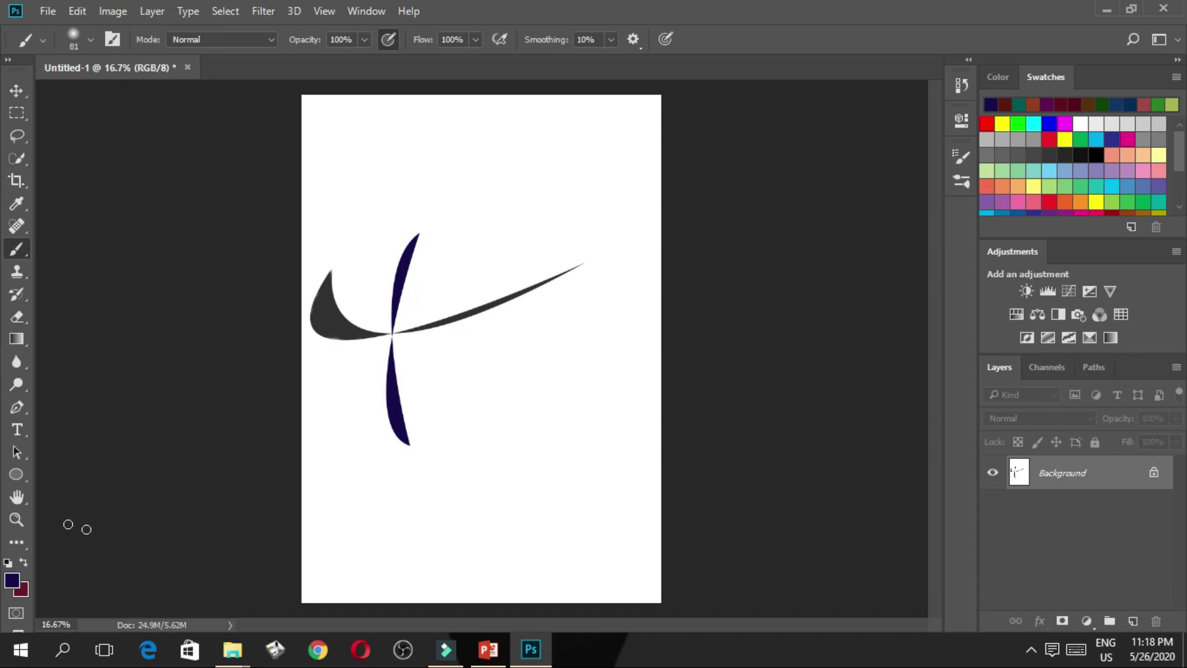
# Draw a closed, thin crescent path with the Pen tool from the dark blue shape's upper tip to the swoosh's upper-right tip, sagging downward.
pyautogui.click(18, 407)
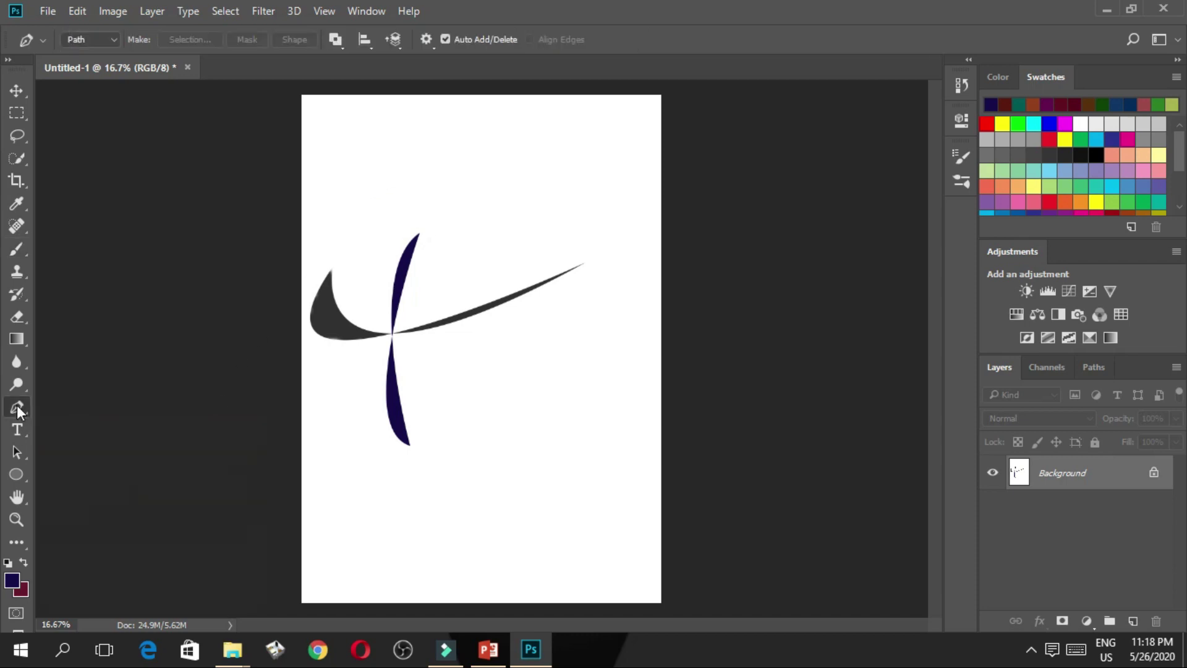
pyautogui.click(420, 235)
pyautogui.click(580, 264)
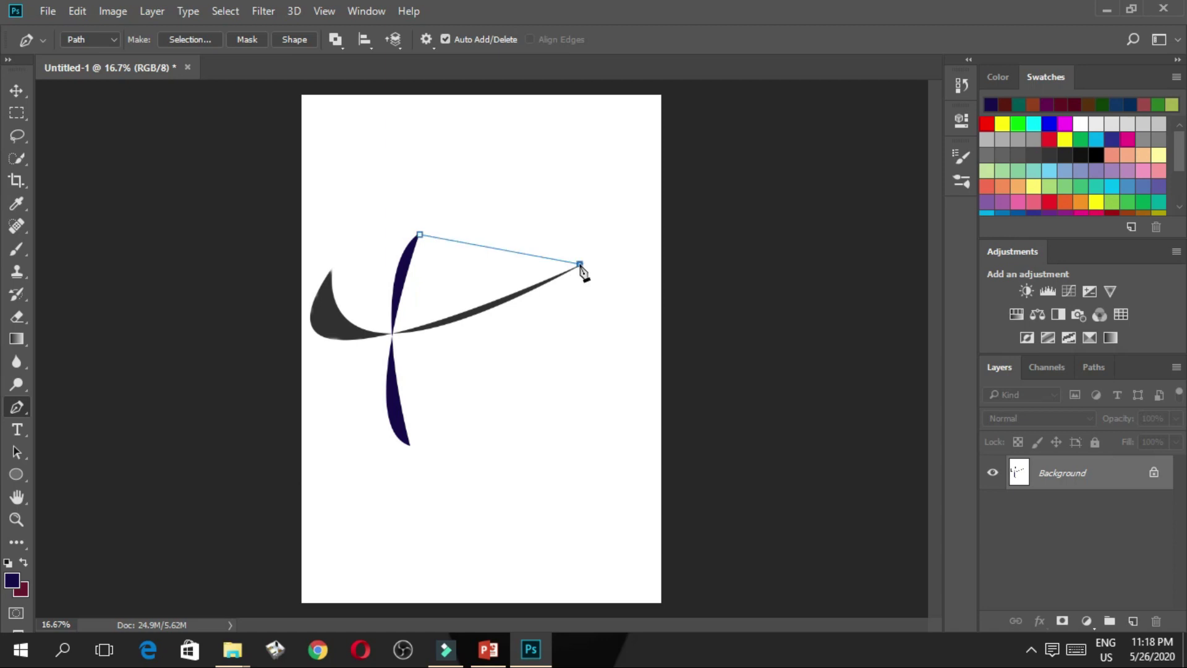
pyautogui.moveTo(580, 265); pyautogui.dragTo(736, 205)
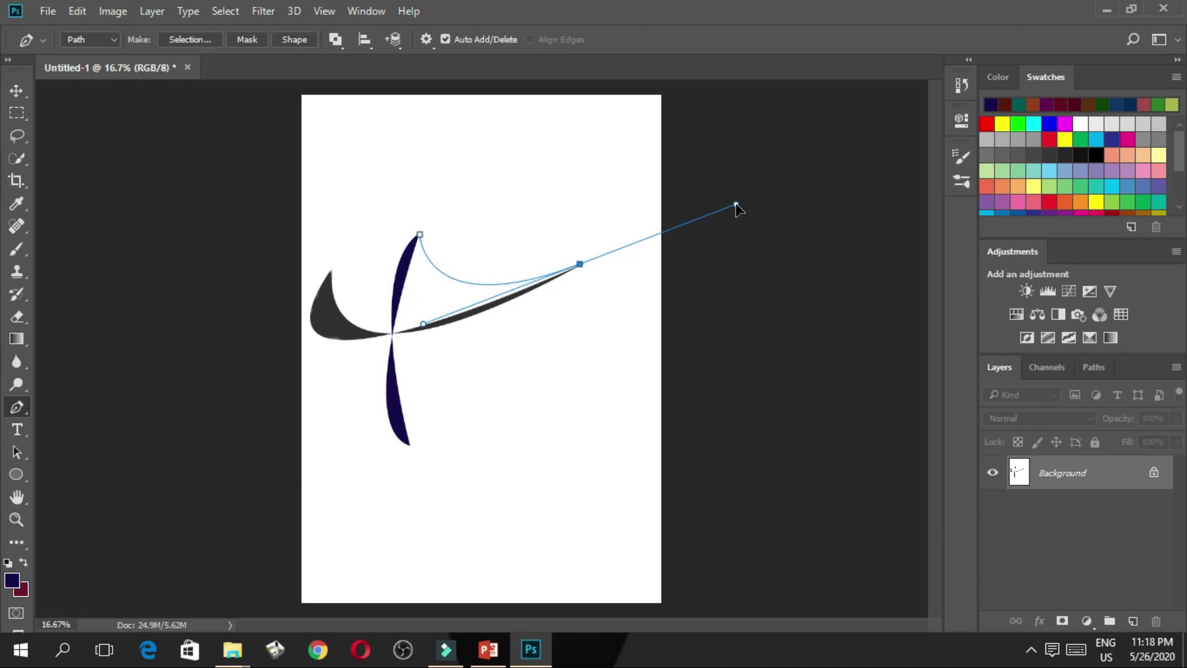
pyautogui.moveTo(736, 205); pyautogui.dragTo(736, 205)
pyautogui.click(581, 268)
pyautogui.moveTo(421, 235); pyautogui.dragTo(400, 174)
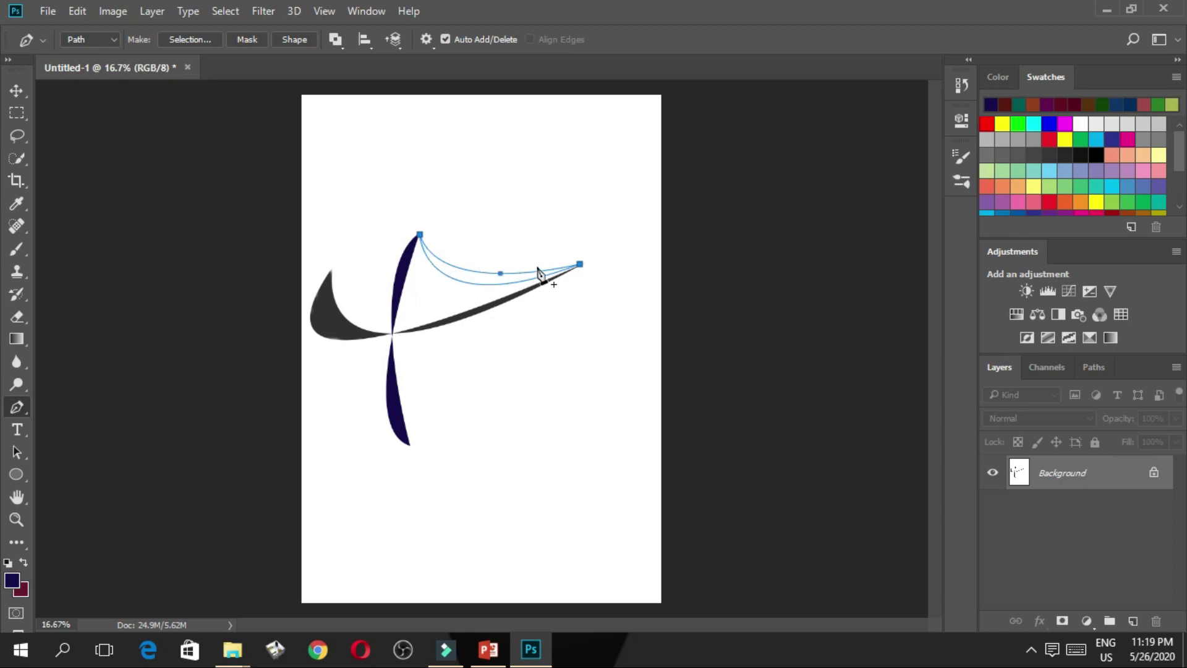
# Turn the crescent path into a new anti-aliased selection with a feather radius of 0 pixels.
pyautogui.rightClick(465, 279)
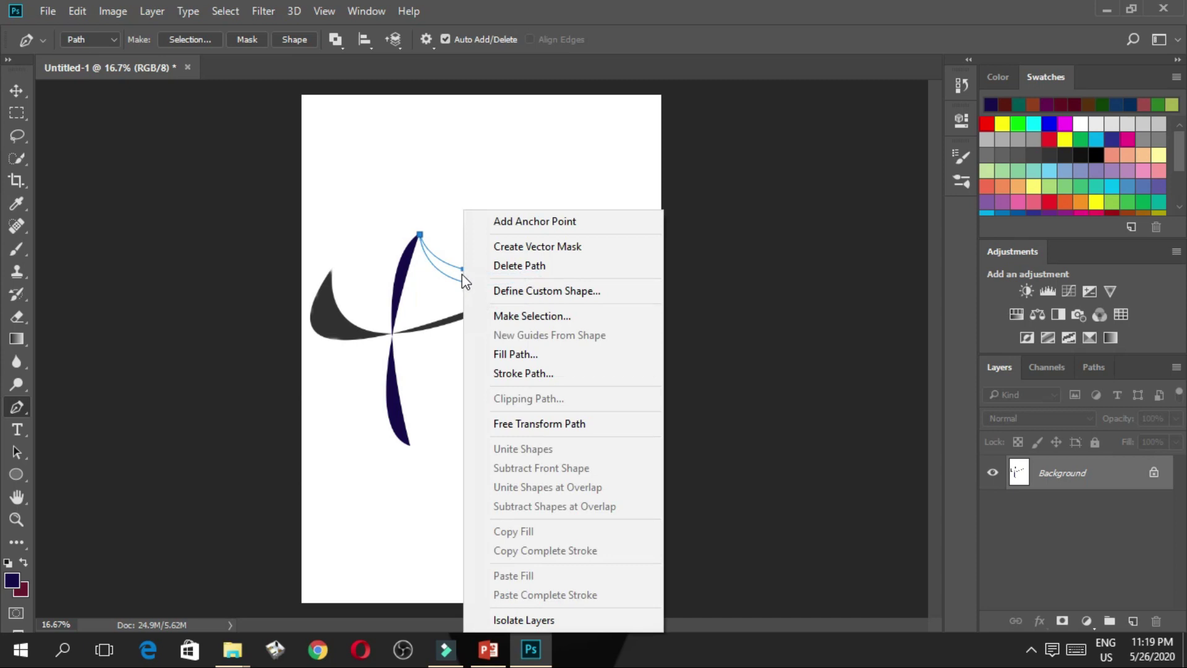
pyautogui.click(547, 313)
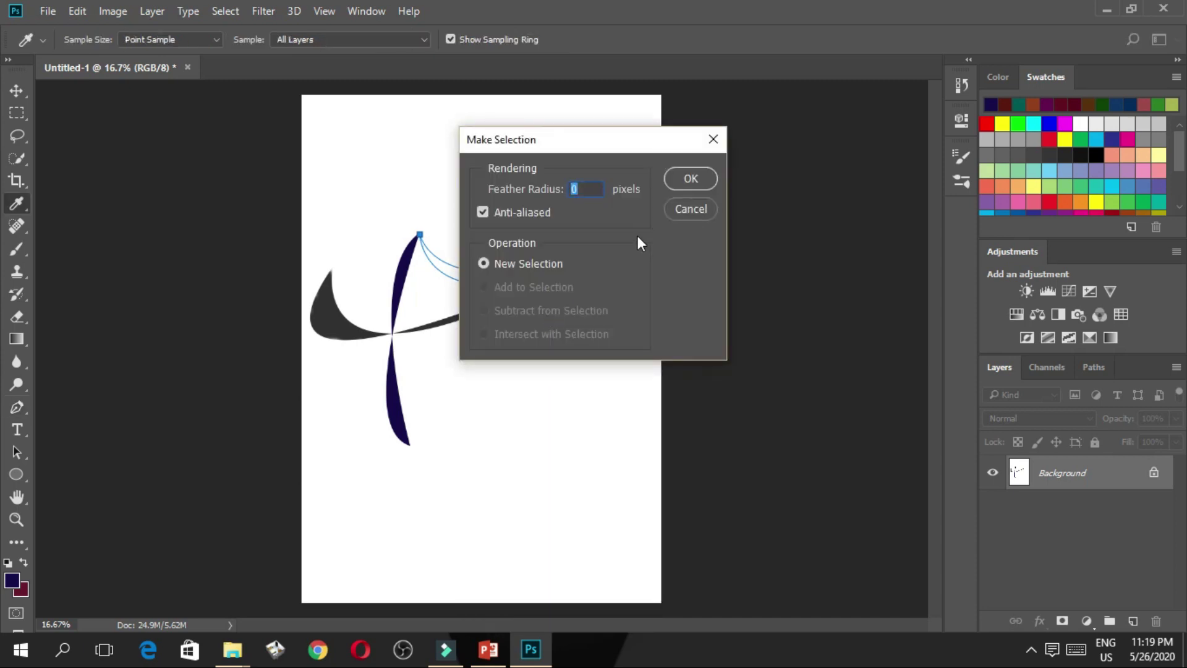
pyautogui.click(683, 179)
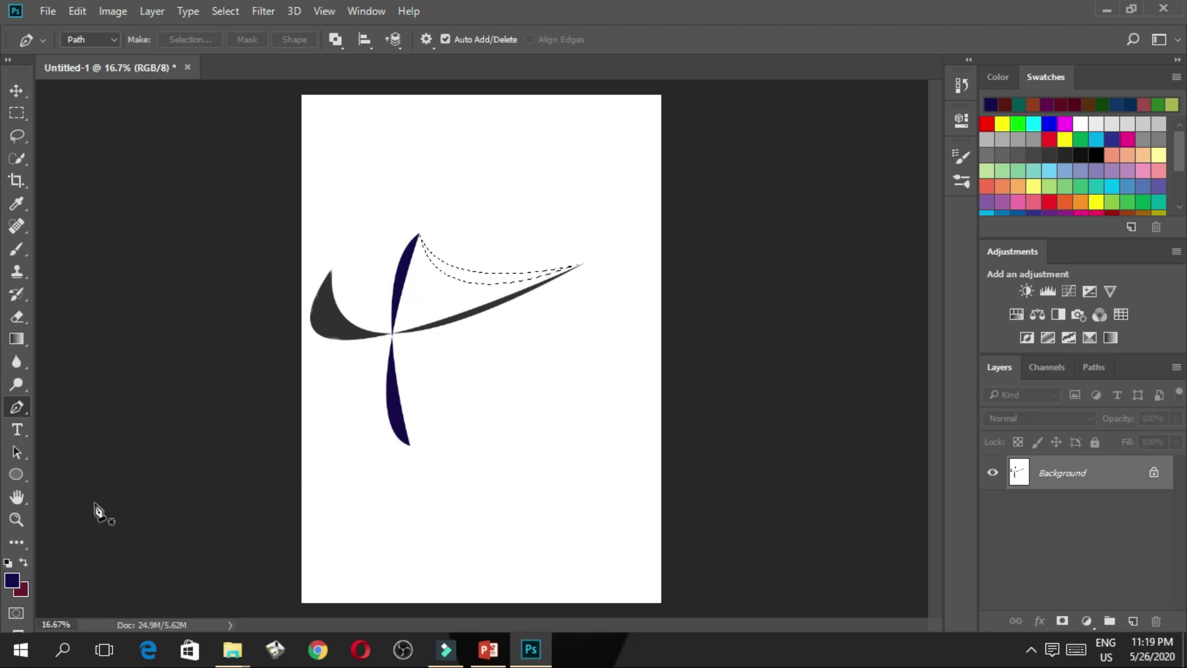
# Set the foreground colour to dark green 154209.
pyautogui.click(11, 580)
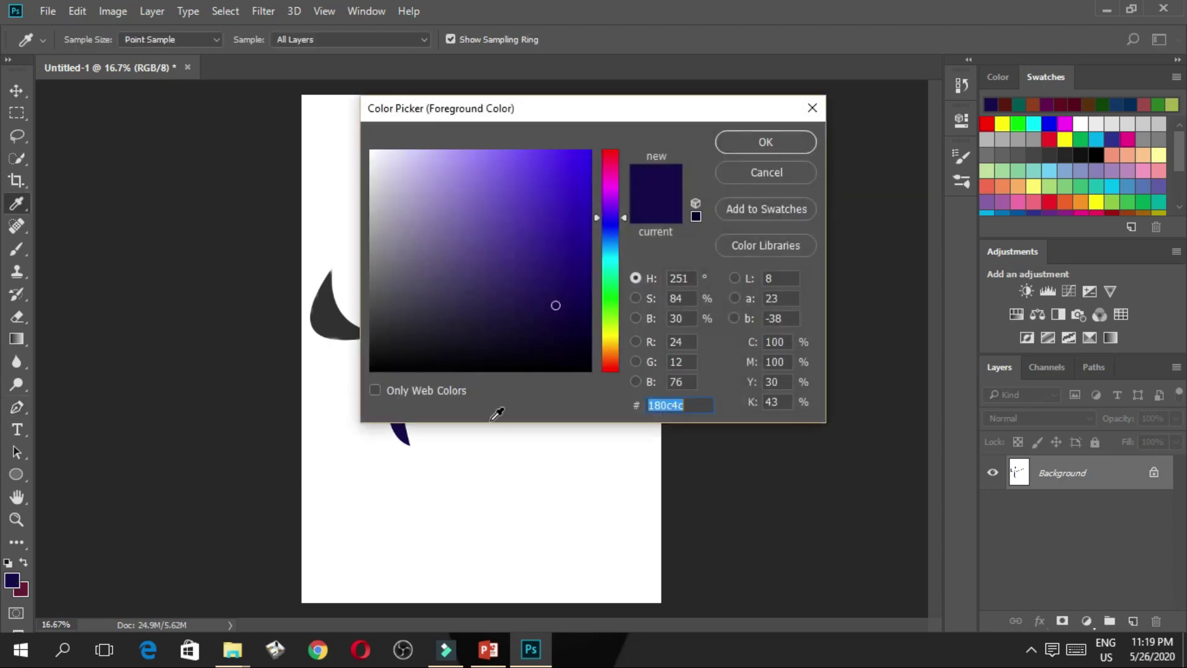
pyautogui.click(611, 306)
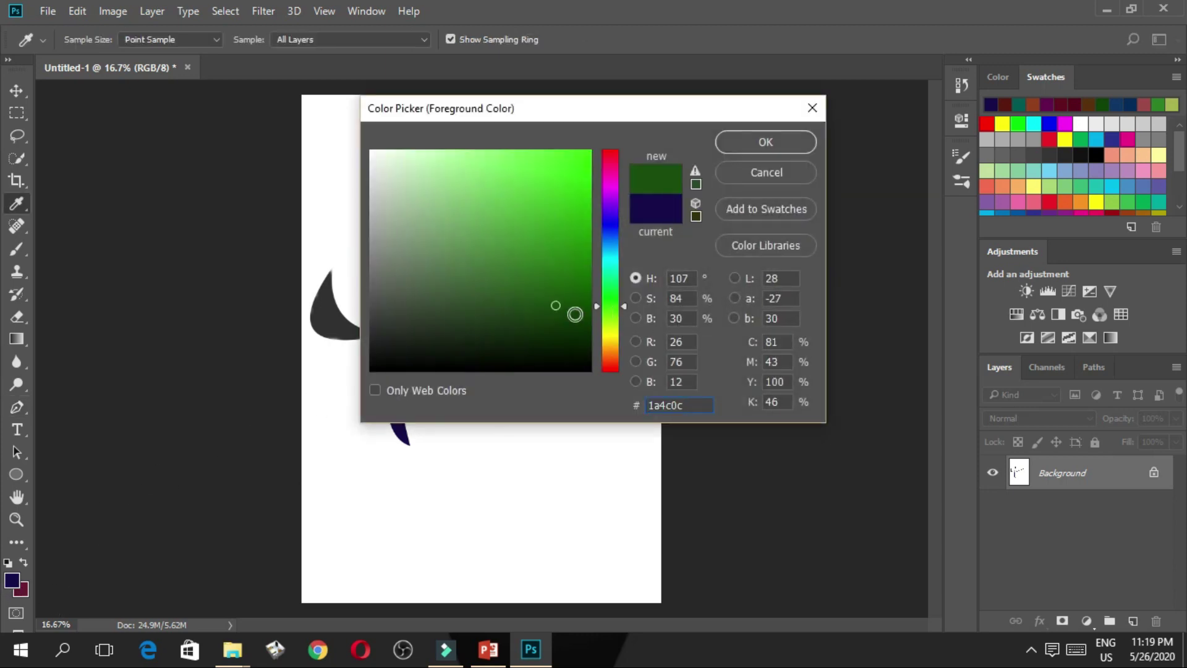
pyautogui.click(559, 314)
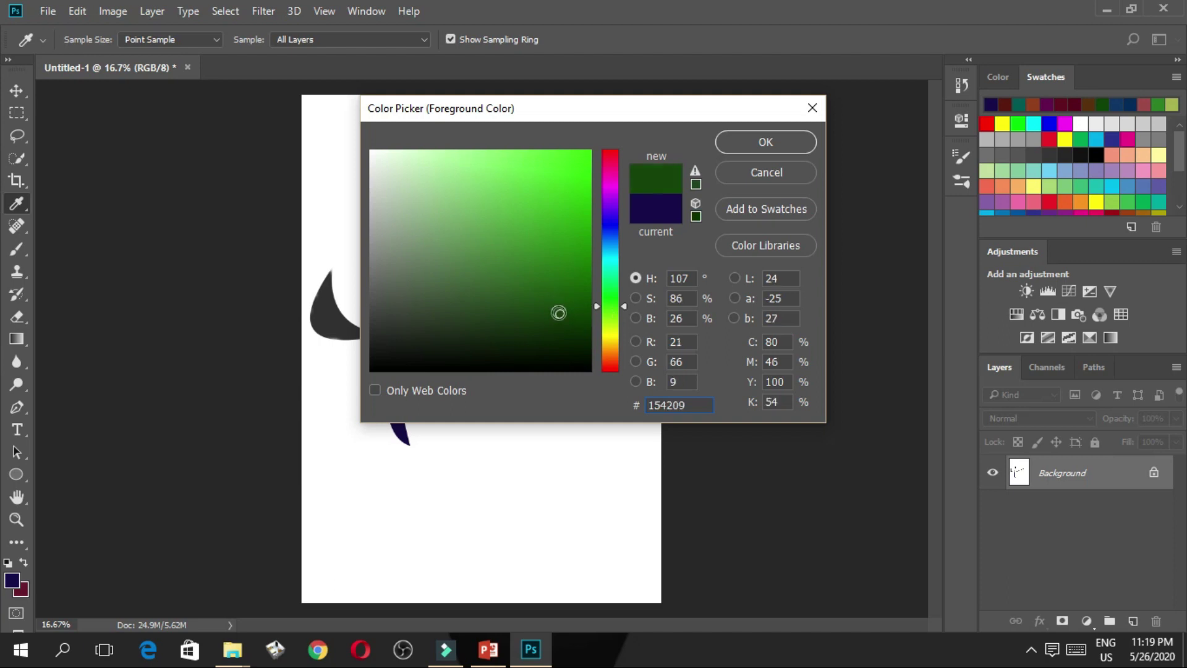
pyautogui.click(769, 137)
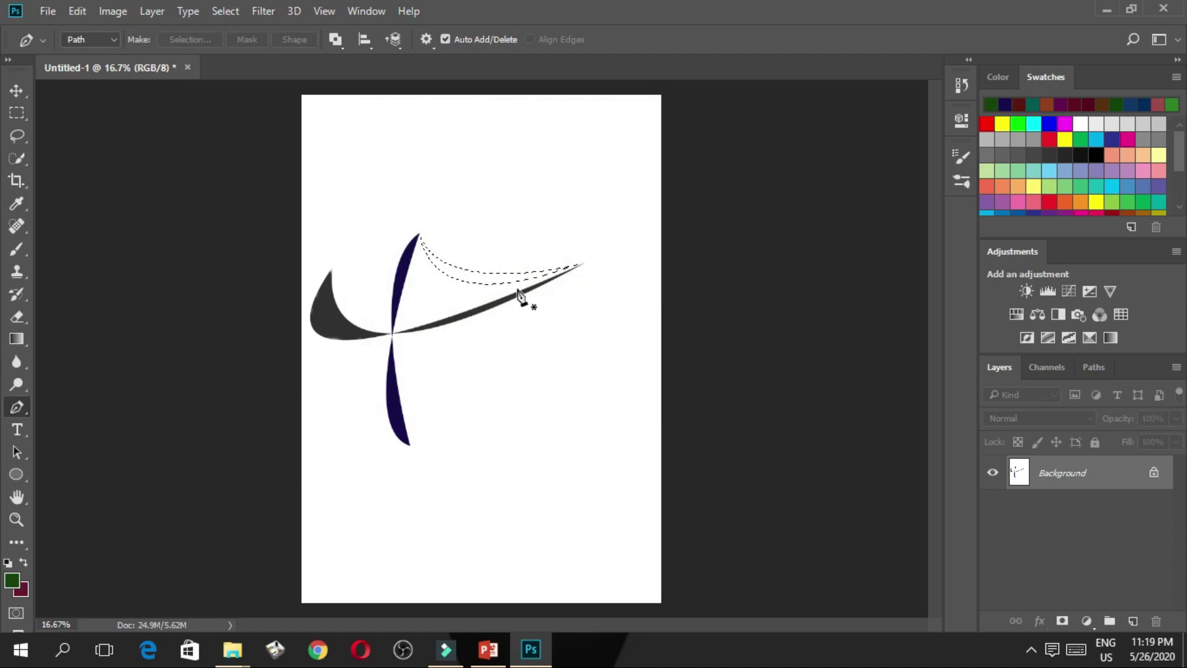
# Paint the whole crescent selection dark green with the Brush tool and deselect it.
pyautogui.click(20, 250)
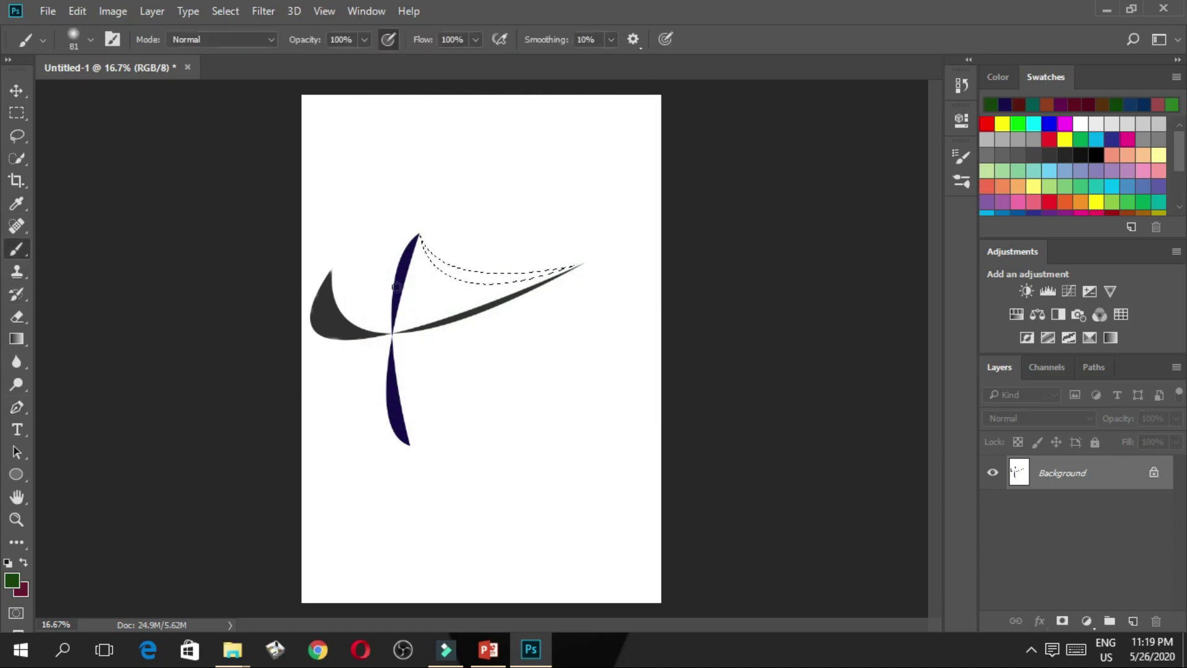
pyautogui.moveTo(432, 257)
pyautogui.mouseDown()
pyautogui.moveTo(495, 272)
pyautogui.moveTo(435, 267)
pyautogui.moveTo(486, 286)
pyautogui.moveTo(431, 269)
pyautogui.moveTo(528, 283)
pyautogui.moveTo(458, 280)
pyautogui.moveTo(546, 268)
pyautogui.mouseUp()
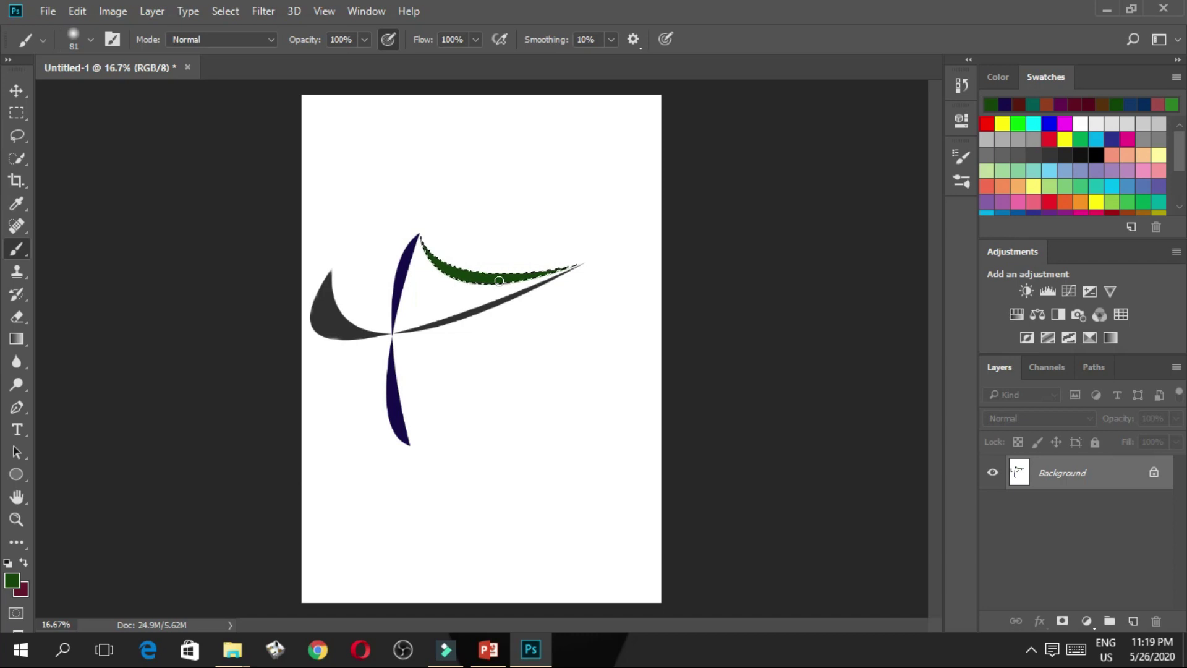
pyautogui.hotkey('ctrl', 'd')
# Draw a closed, hook-shaped path of two curves with the Pen tool, starting below the swoosh and curving under the dark blue shape's lower end.
pyautogui.click(19, 411)
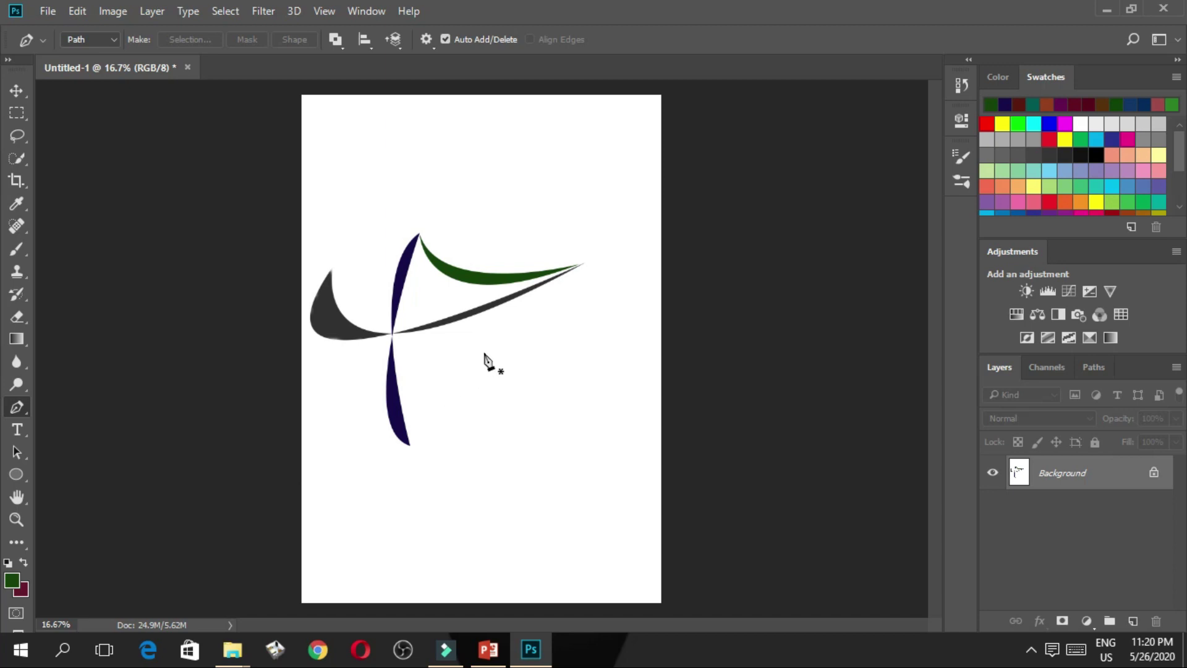
pyautogui.click(455, 358)
pyautogui.click(375, 468)
pyautogui.moveTo(346, 464); pyautogui.dragTo(194, 405)
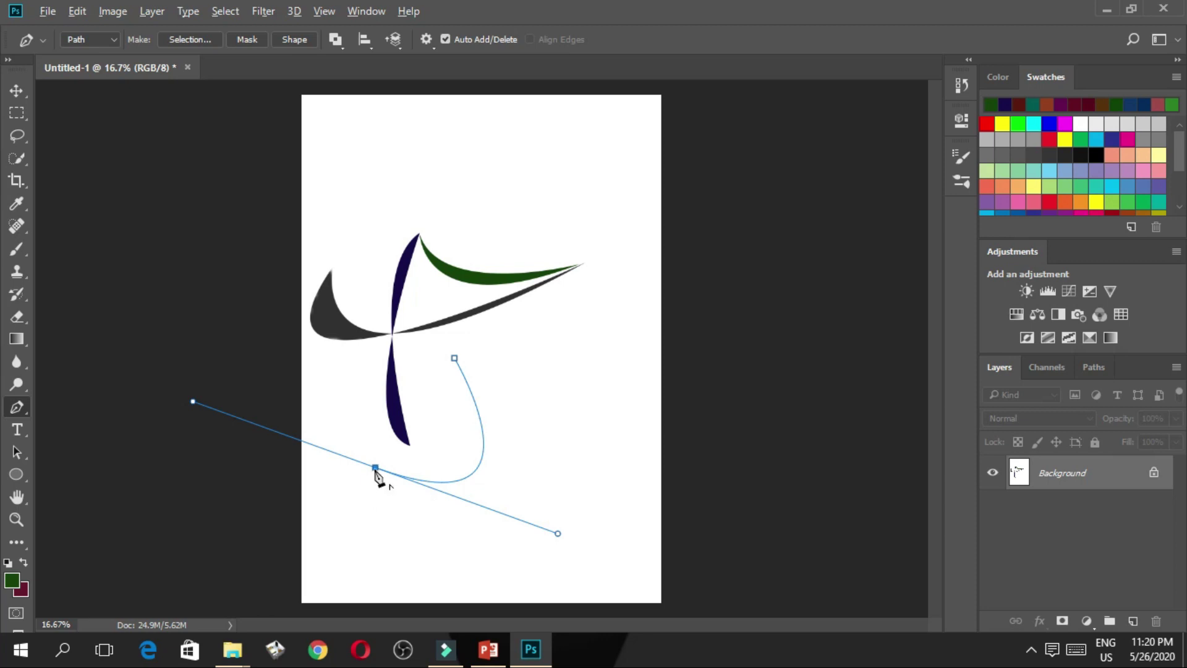
pyautogui.click(375, 468)
pyautogui.moveTo(455, 358); pyautogui.dragTo(413, 237)
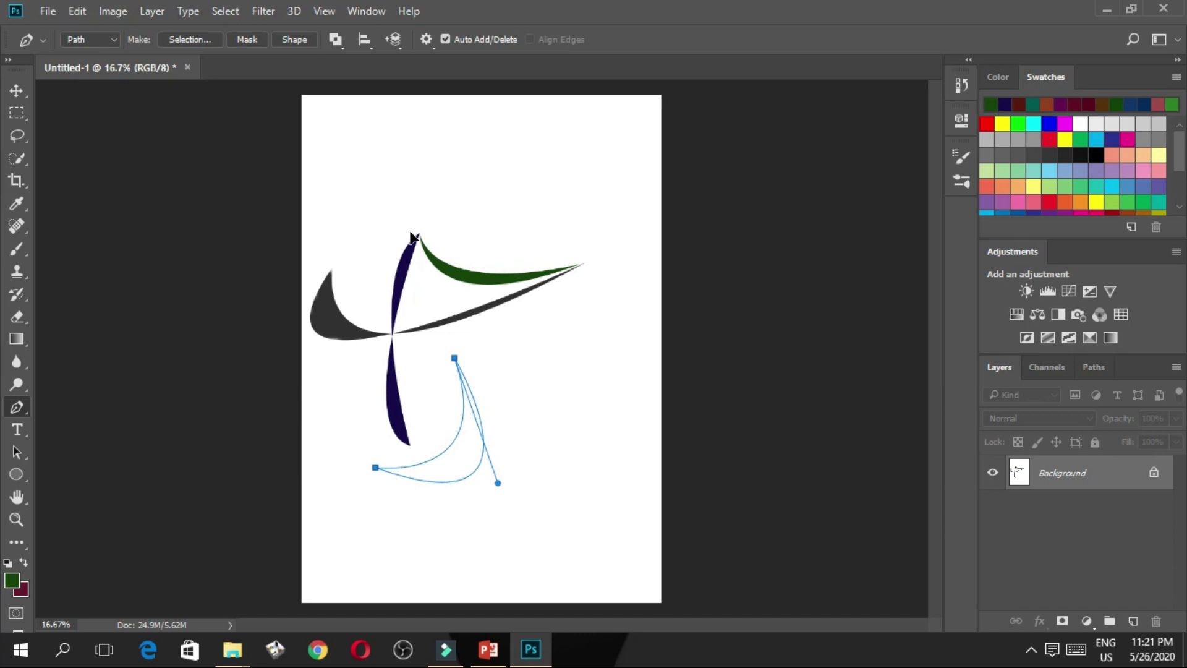
pyautogui.moveTo(414, 236); pyautogui.dragTo(403, 215)
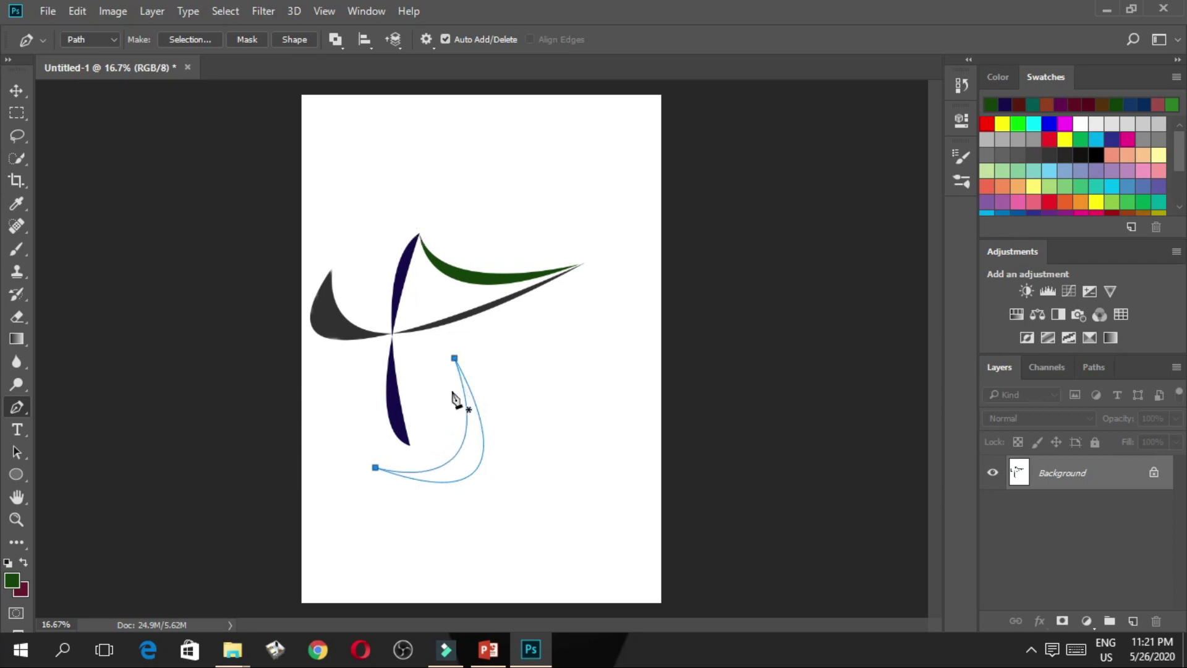
# Turn the hook-shaped path into a selection.
pyautogui.rightClick(470, 459)
pyautogui.click(523, 138)
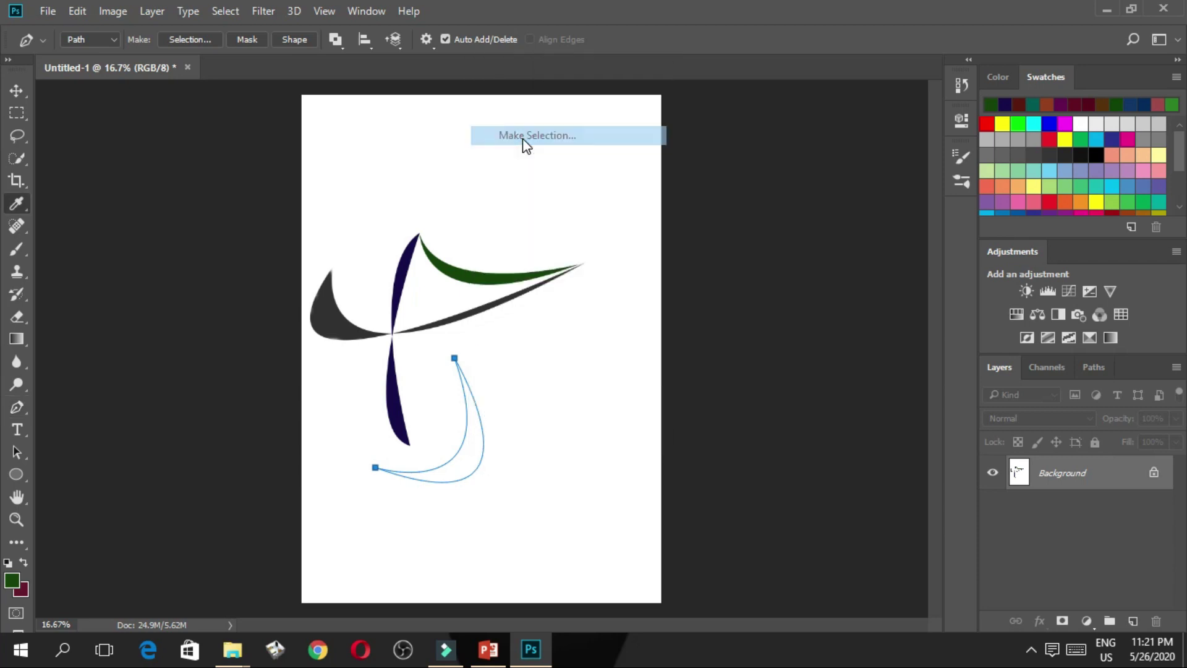
pyautogui.click(699, 176)
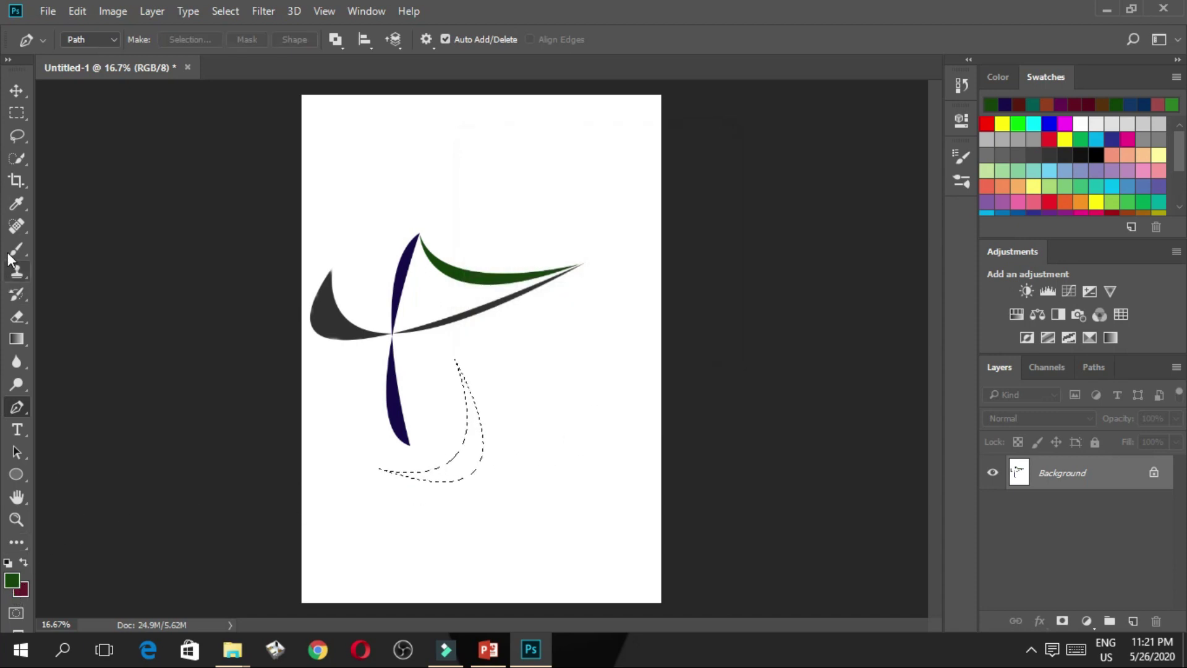
# Set the foreground colour to dark brown 4c2a11.
pyautogui.click(12, 582)
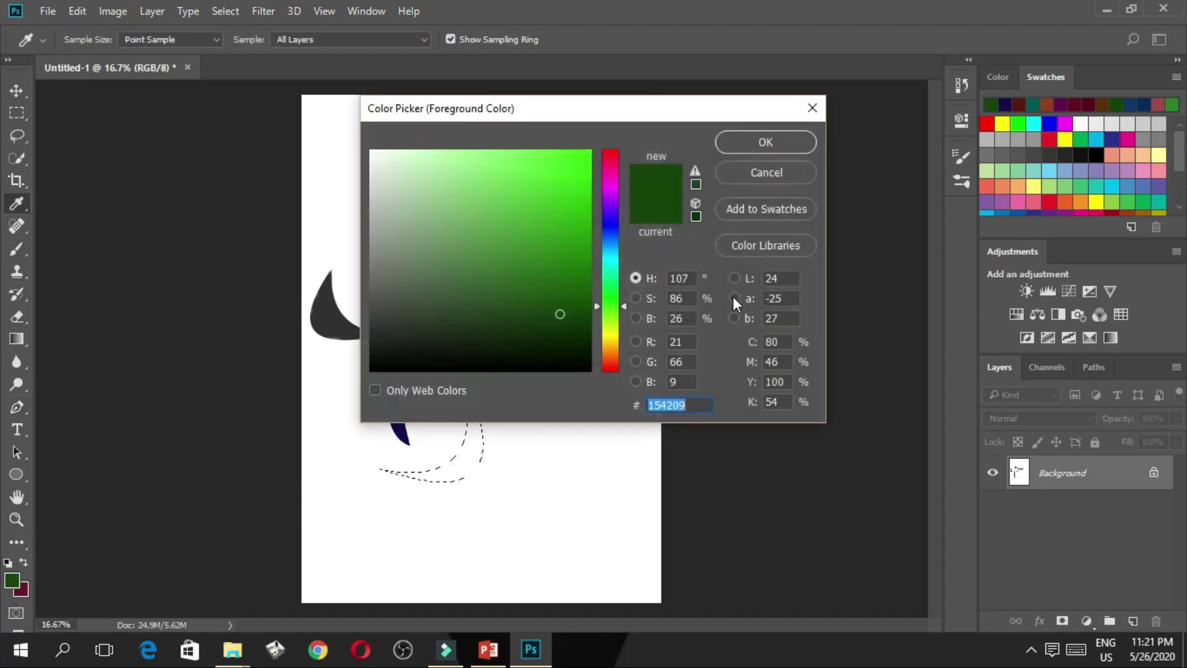
pyautogui.click(604, 358)
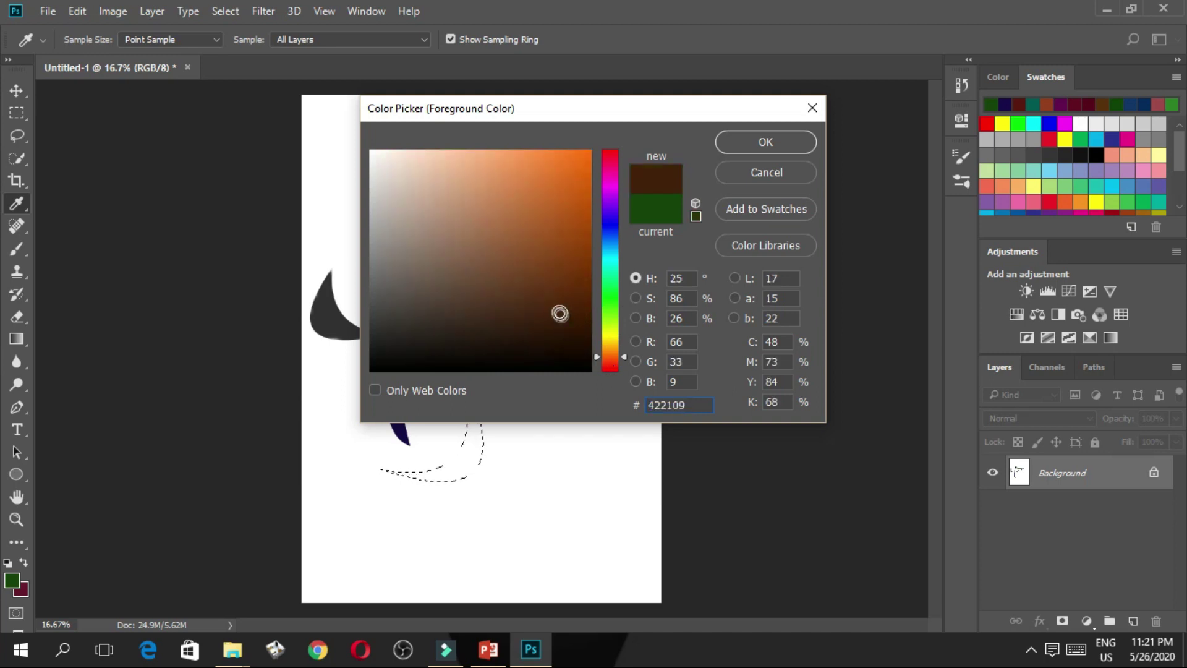
pyautogui.click(548, 301)
pyautogui.moveTo(548, 301); pyautogui.dragTo(541, 305)
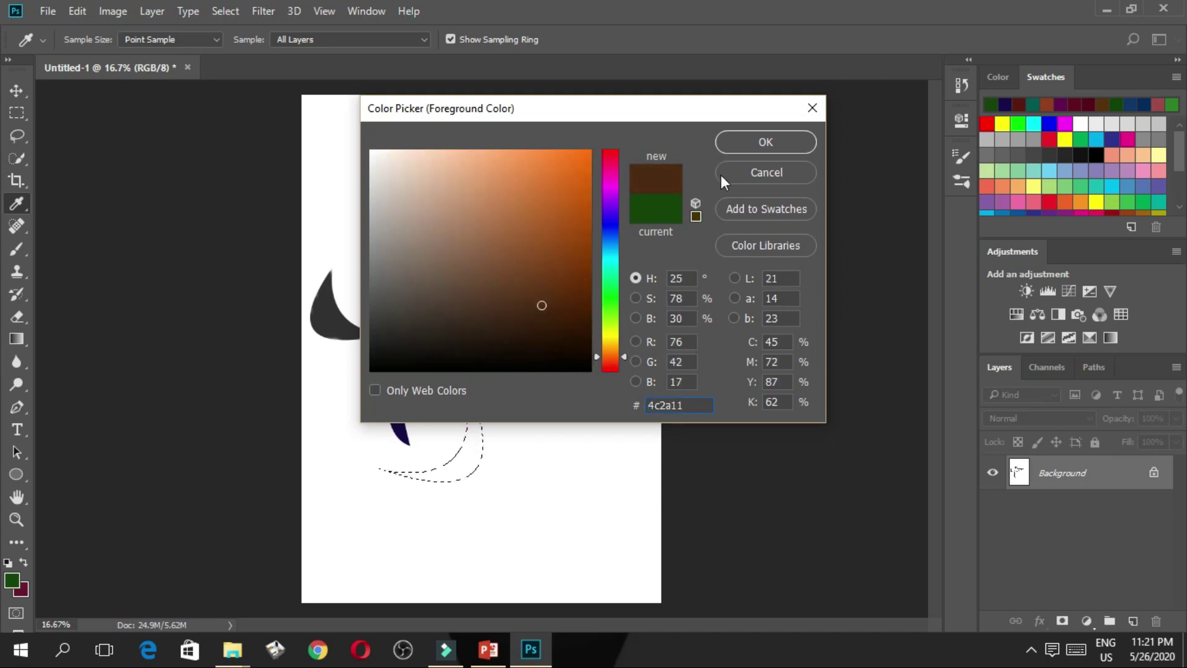
pyautogui.click(748, 149)
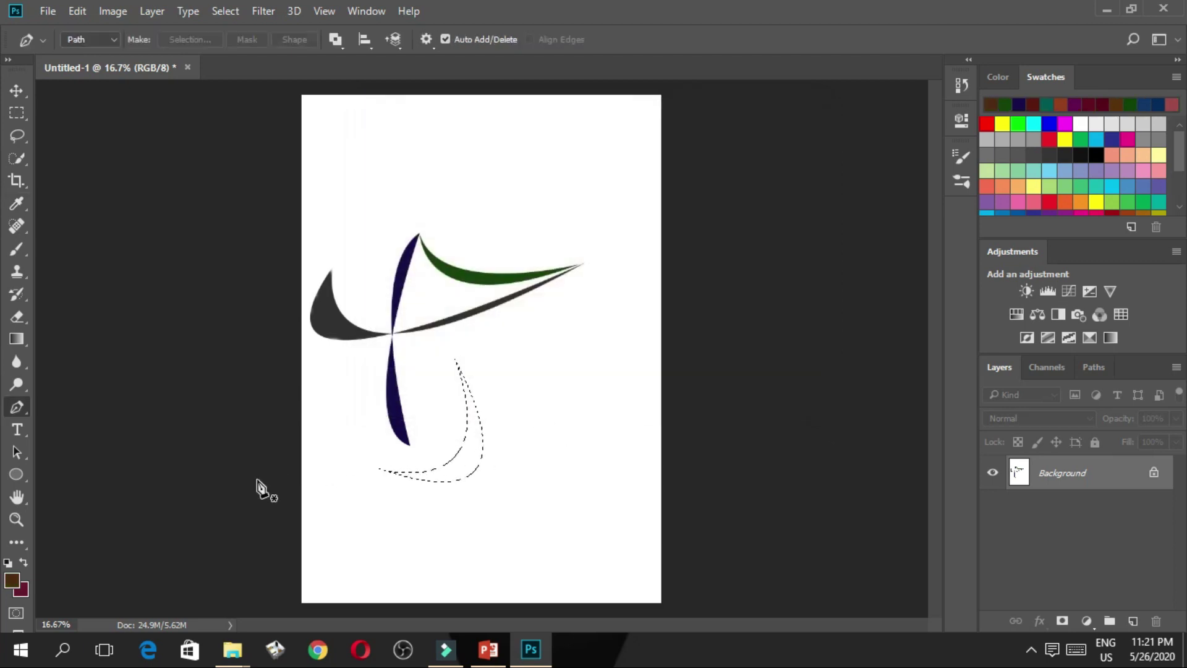
# Paint the whole hook-shaped selection brown with the Brush tool, enlarging the brush to 291 px along the way, and deselect it.
pyautogui.click(8, 254)
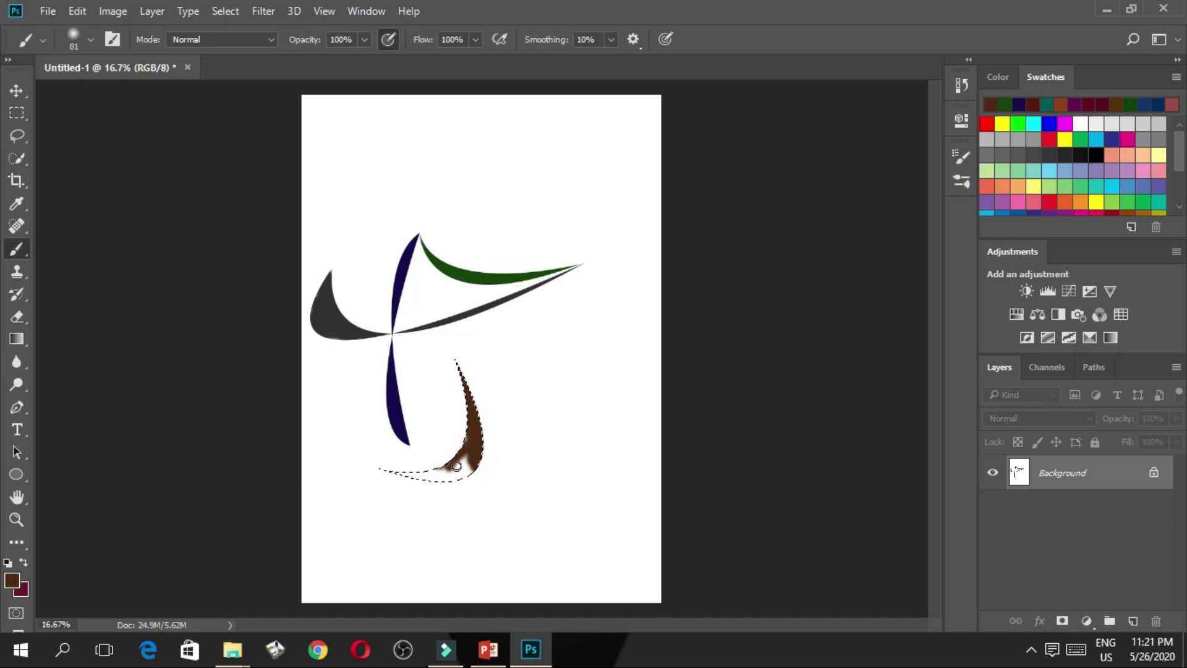
pyautogui.moveTo(456, 466)
pyautogui.mouseDown()
pyautogui.moveTo(473, 425)
pyautogui.moveTo(455, 473)
pyautogui.moveTo(474, 452)
pyautogui.moveTo(476, 466)
pyautogui.moveTo(448, 472)
pyautogui.moveTo(486, 419)
pyautogui.moveTo(462, 468)
pyautogui.mouseUp()
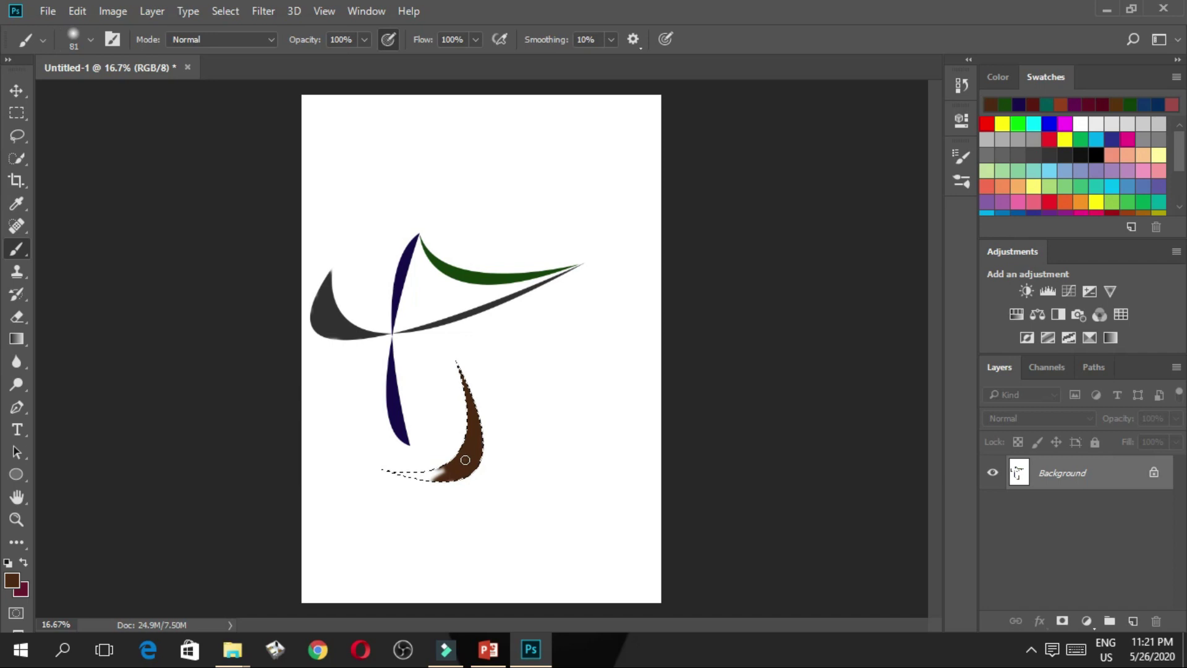
pyautogui.rightClick(465, 460)
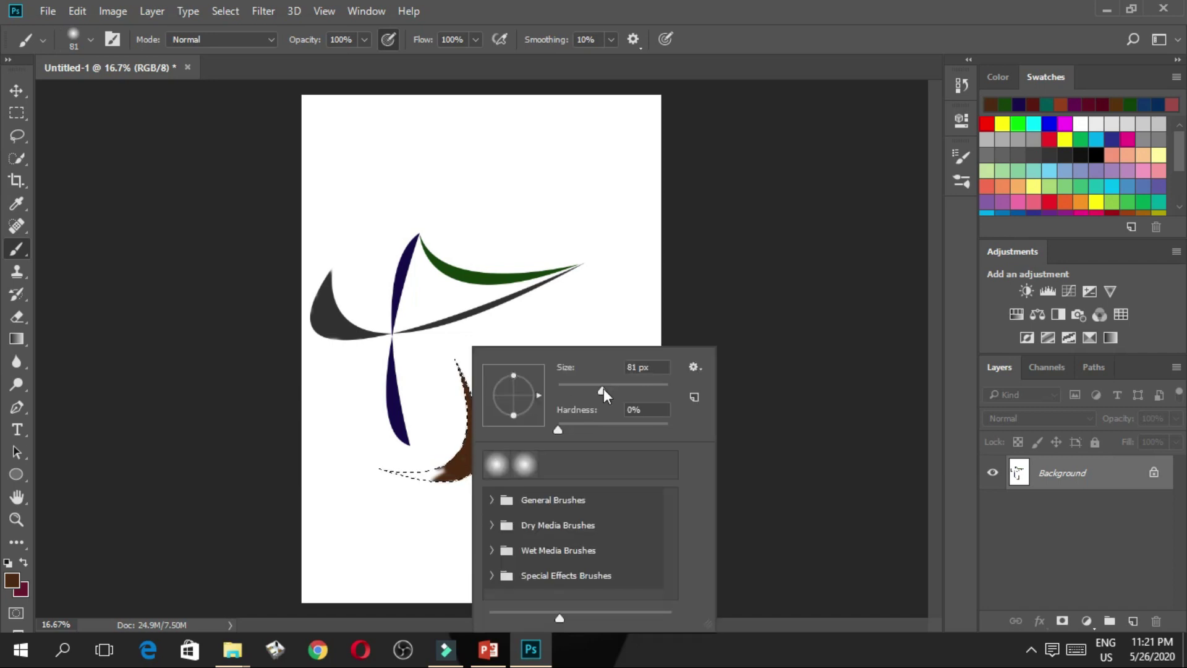
pyautogui.moveTo(601, 388); pyautogui.dragTo(621, 388)
pyautogui.moveTo(632, 392); pyautogui.dragTo(647, 386)
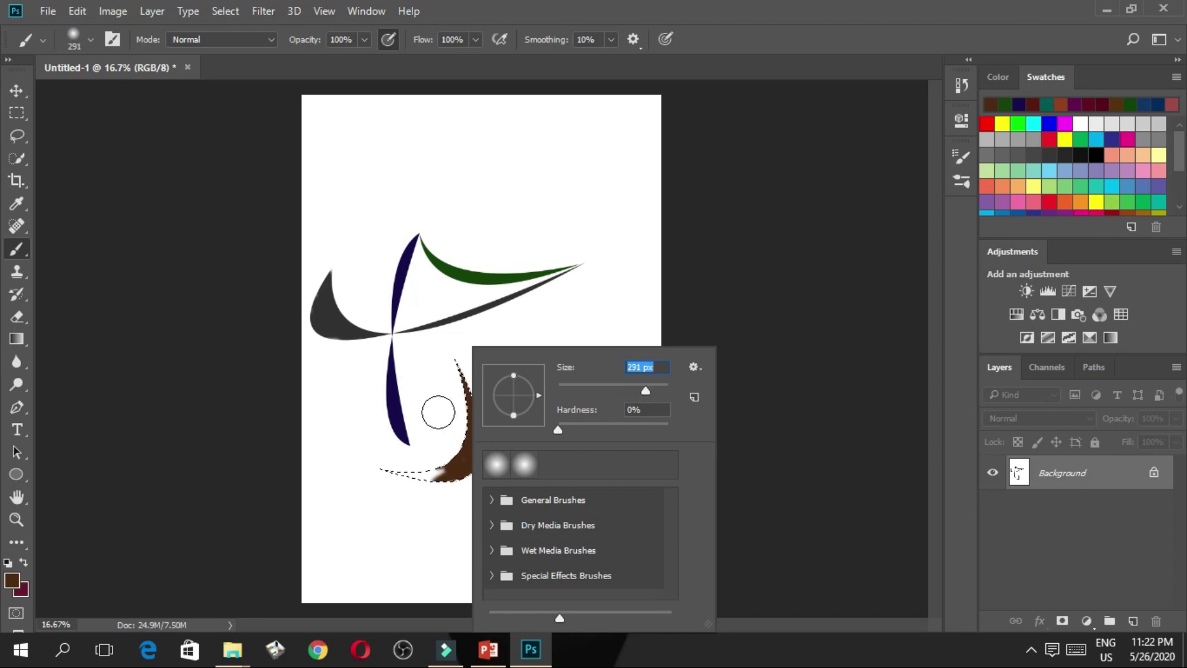
pyautogui.moveTo(444, 460)
pyautogui.mouseDown()
pyautogui.moveTo(383, 458)
pyautogui.moveTo(482, 474)
pyautogui.moveTo(375, 468)
pyautogui.moveTo(410, 477)
pyautogui.moveTo(449, 459)
pyautogui.moveTo(471, 360)
pyautogui.moveTo(458, 357)
pyautogui.moveTo(476, 470)
pyautogui.moveTo(475, 406)
pyautogui.moveTo(478, 425)
pyautogui.moveTo(439, 478)
pyautogui.moveTo(336, 448)
pyautogui.moveTo(397, 474)
pyautogui.moveTo(439, 452)
pyautogui.moveTo(462, 368)
pyautogui.moveTo(472, 421)
pyautogui.moveTo(451, 521)
pyautogui.moveTo(409, 509)
pyautogui.moveTo(373, 467)
pyautogui.moveTo(452, 490)
pyautogui.moveTo(488, 401)
pyautogui.moveTo(475, 357)
pyautogui.moveTo(448, 468)
pyautogui.mouseUp()
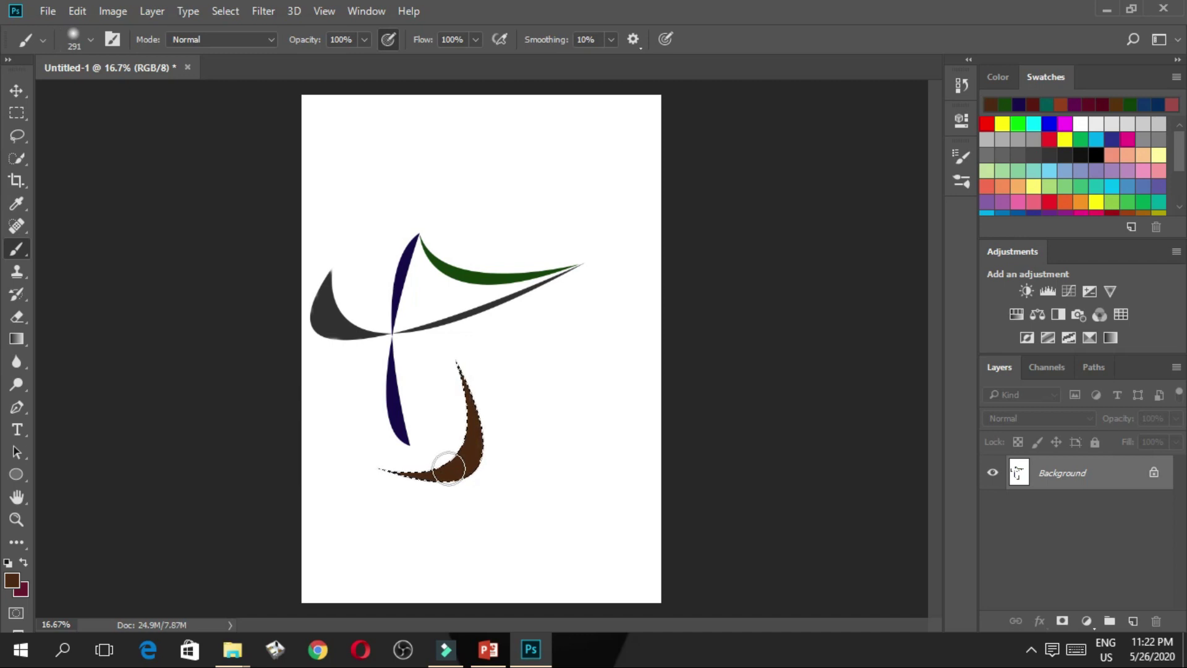
pyautogui.hotkey('ctrl', 'd')
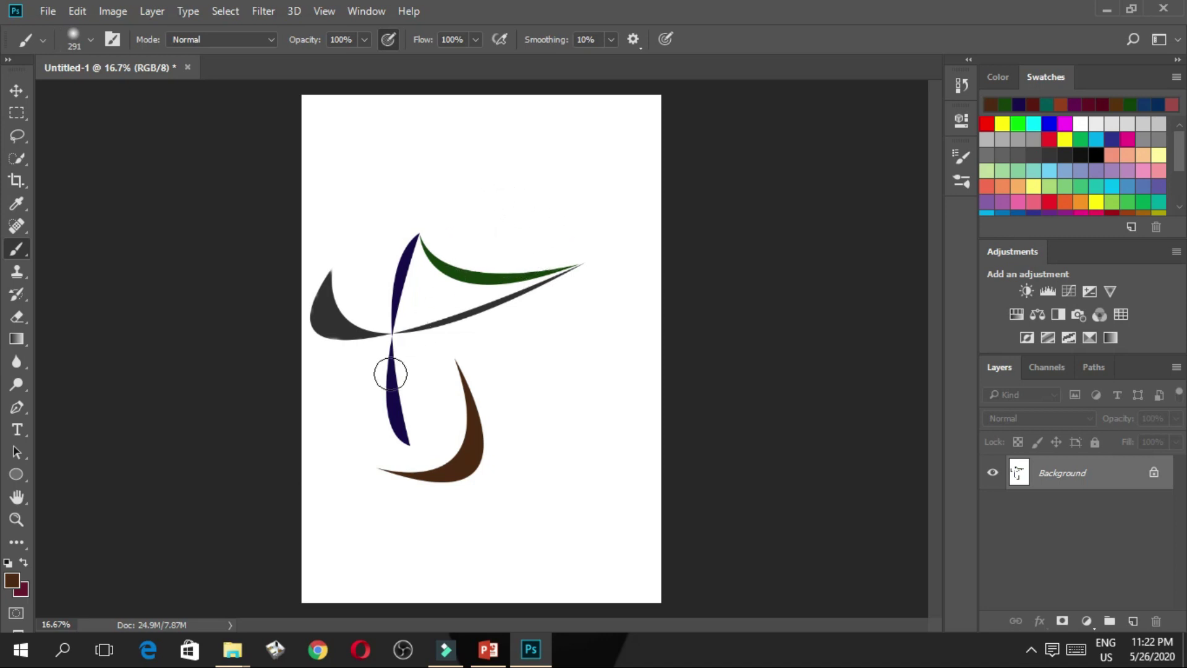
# Activate the Ellipse tool in Shape mode and set the foreground colour to a crimson red.
pyautogui.click(17, 474)
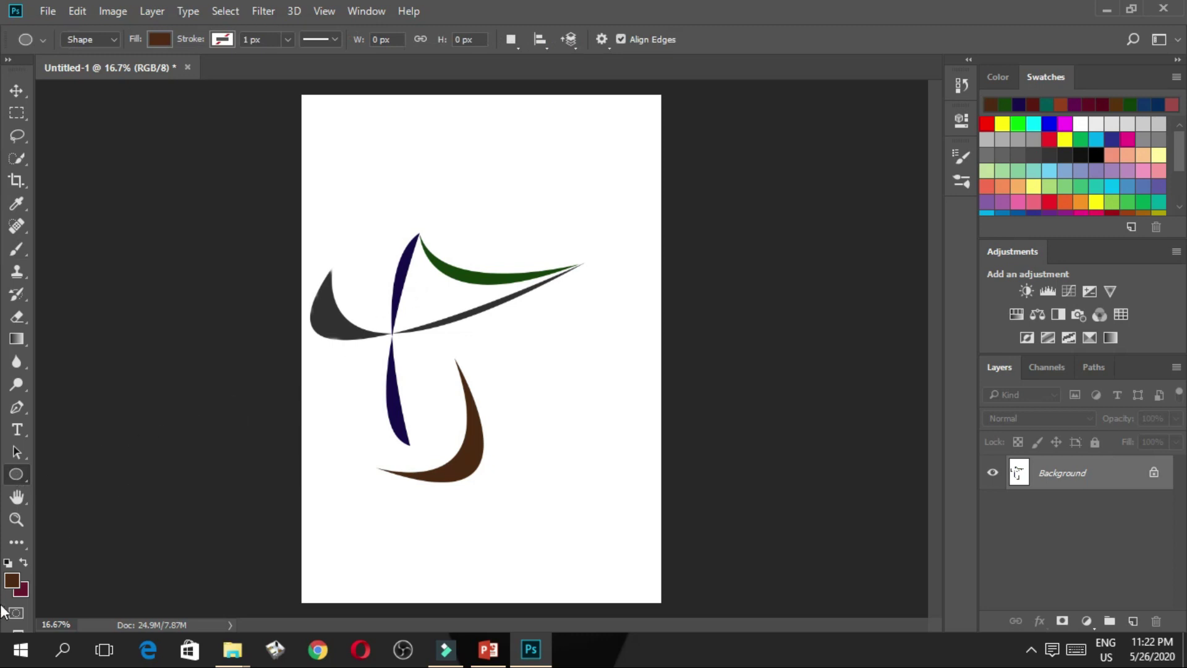
pyautogui.click(13, 585)
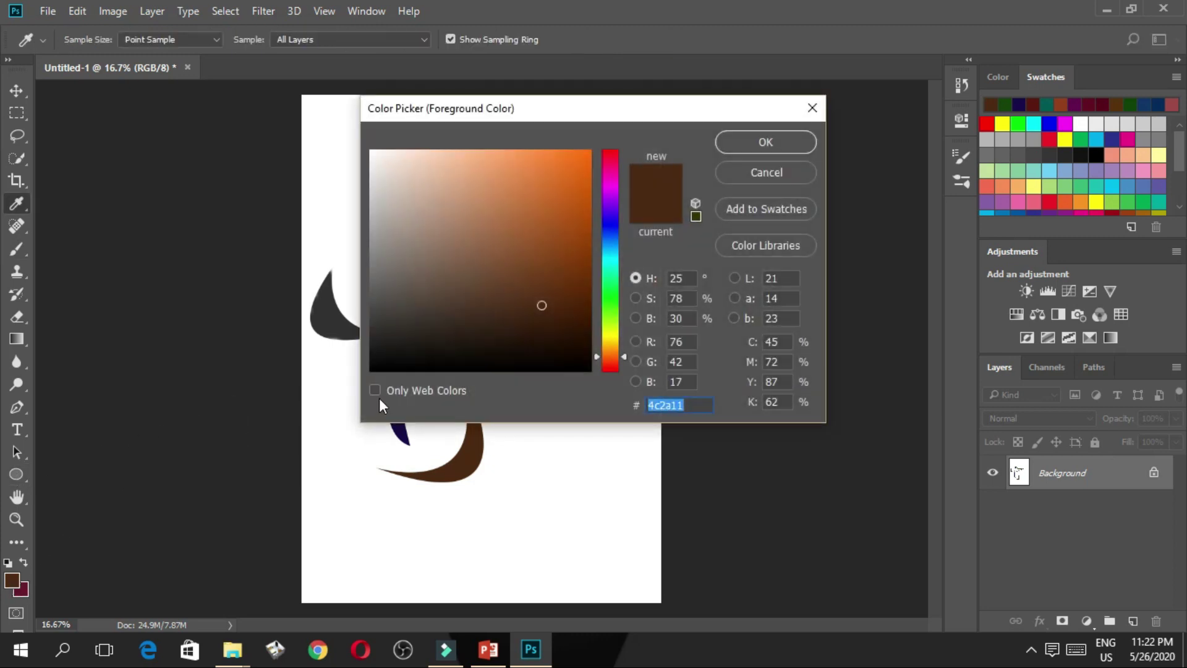
pyautogui.click(609, 158)
pyautogui.click(518, 296)
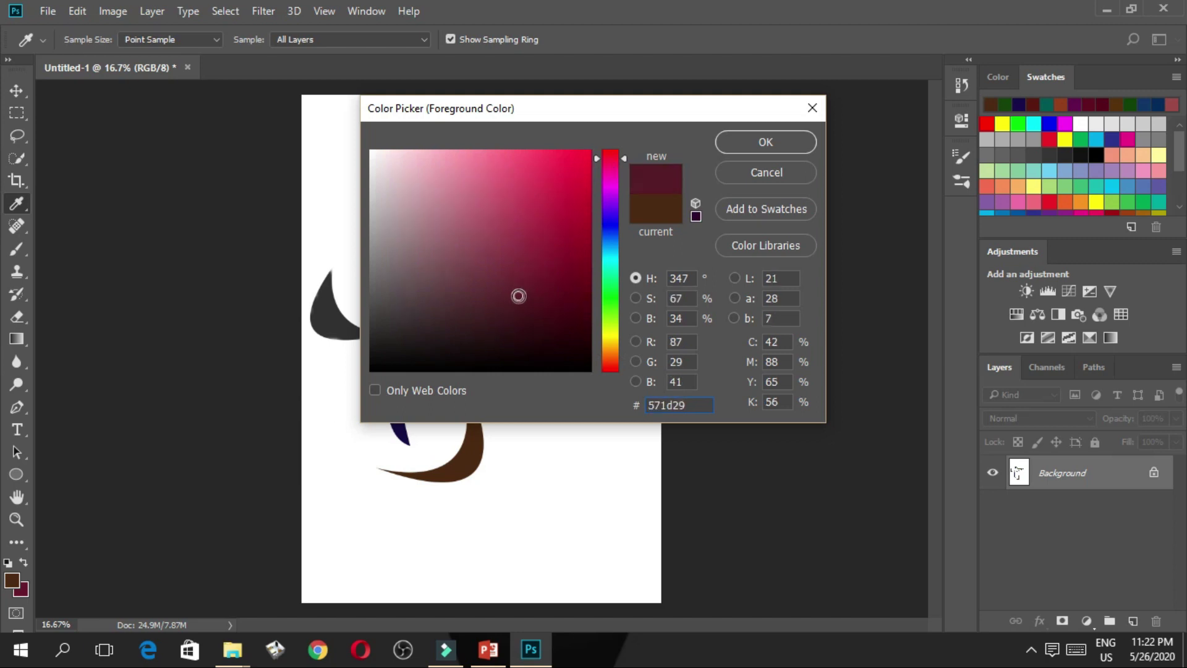
pyautogui.click(517, 267)
pyautogui.click(516, 232)
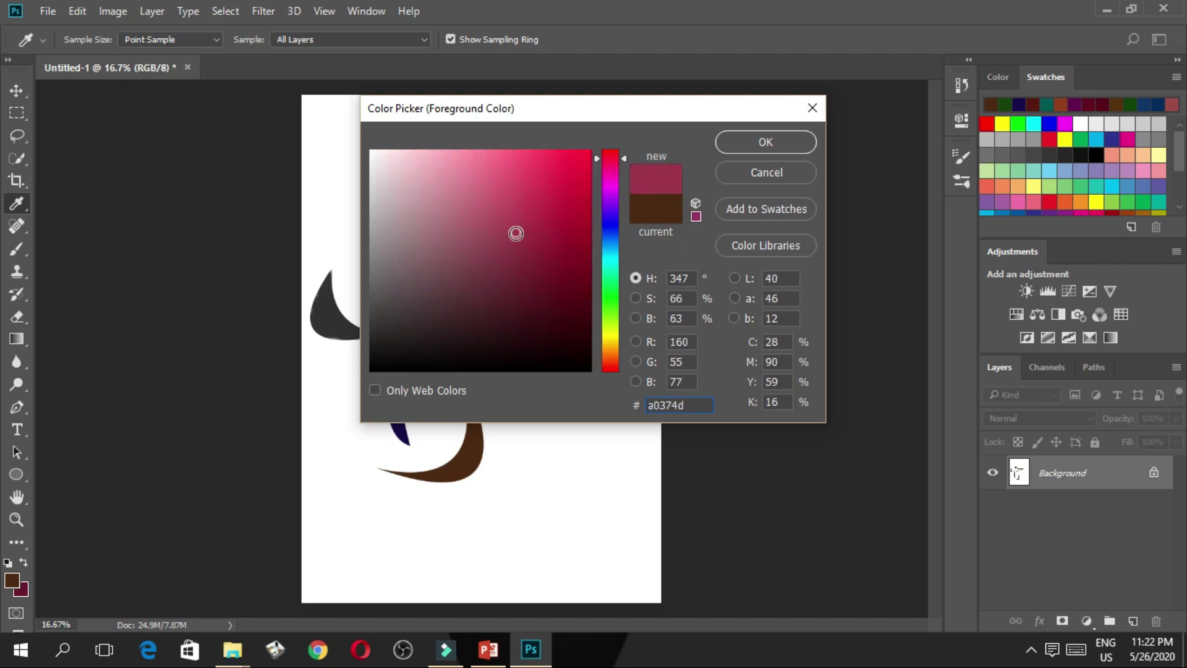
pyautogui.click(519, 265)
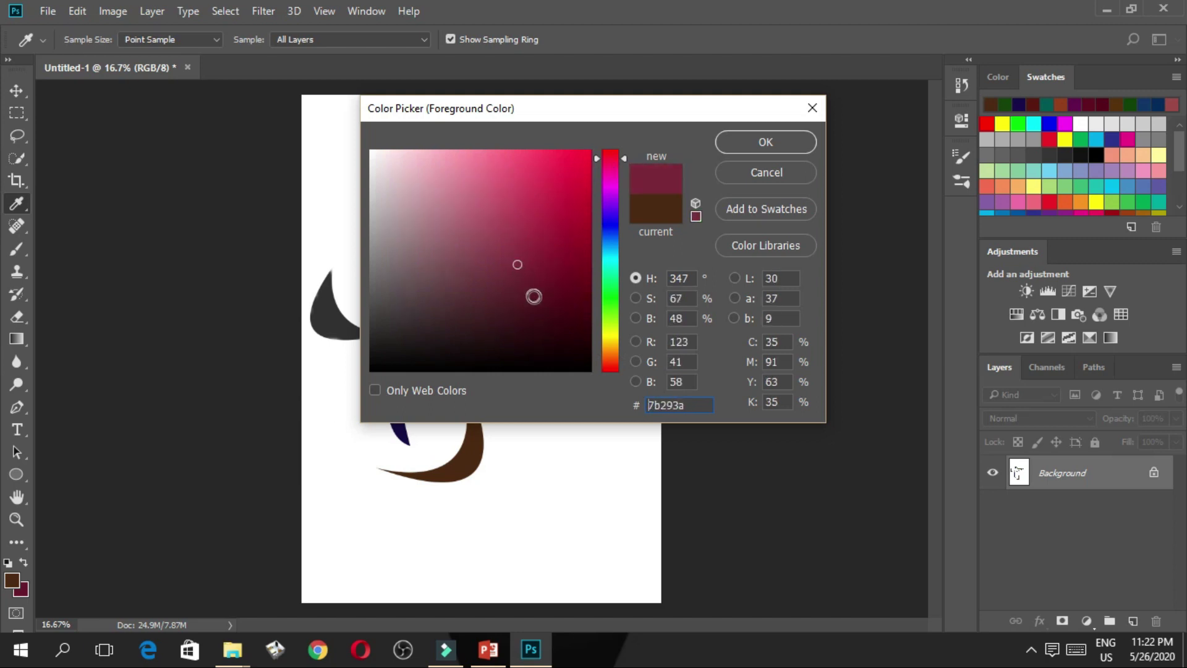
pyautogui.click(535, 245)
pyautogui.click(765, 142)
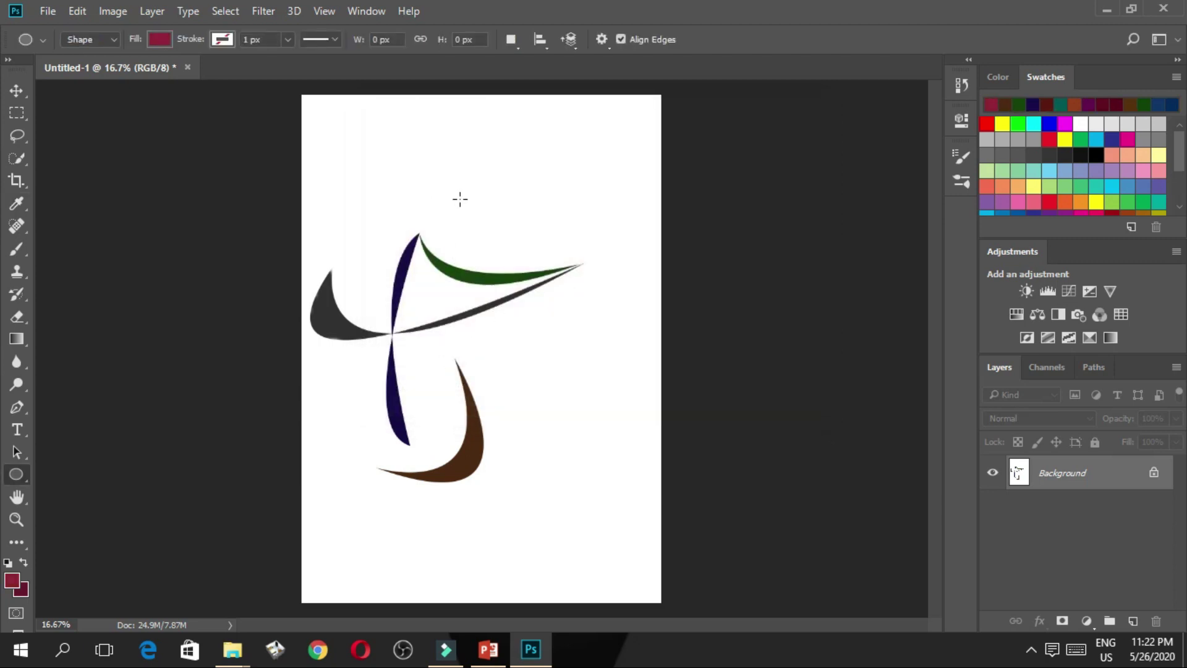
# Draw a crimson ellipse about 390 px wide and 571 px high, resting on the upper edge of the green curve.
pyautogui.moveTo(458, 191); pyautogui.dragTo(514, 272)
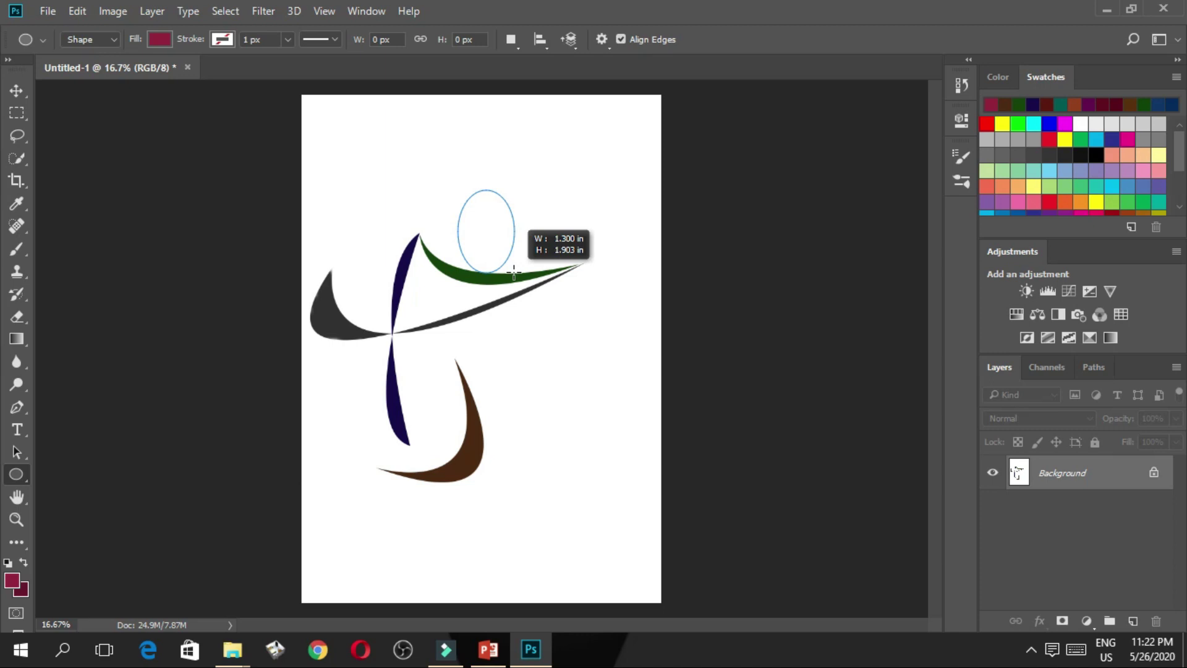
pyautogui.moveTo(513, 272); pyautogui.dragTo(514, 272)
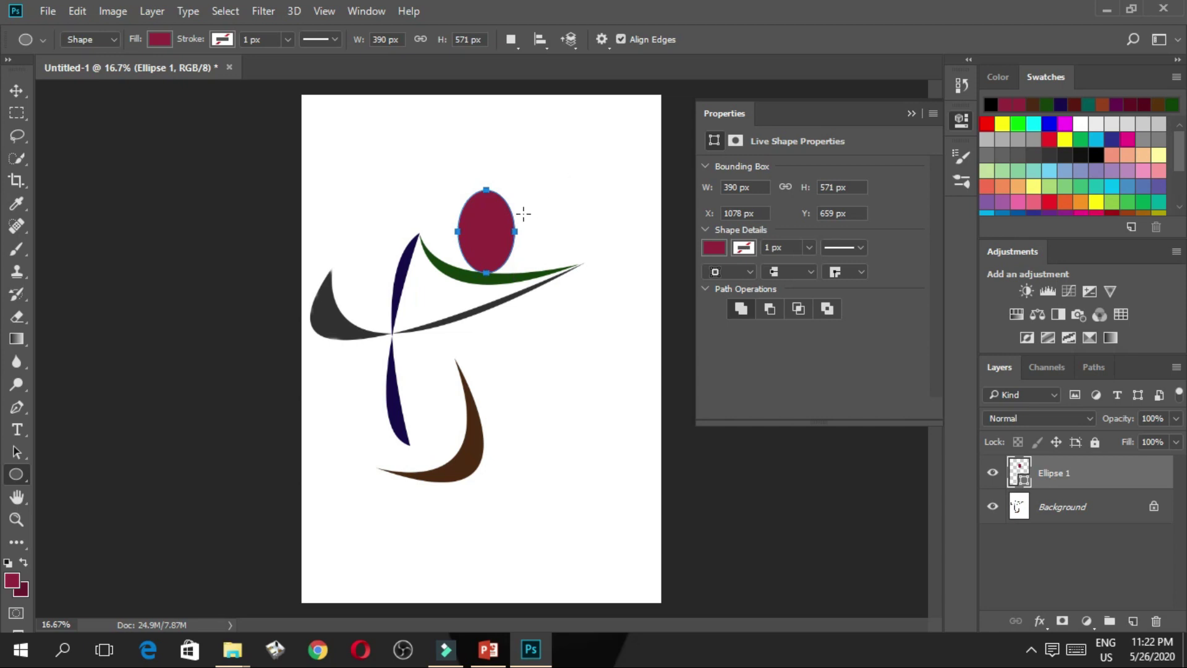
pyautogui.click(911, 114)
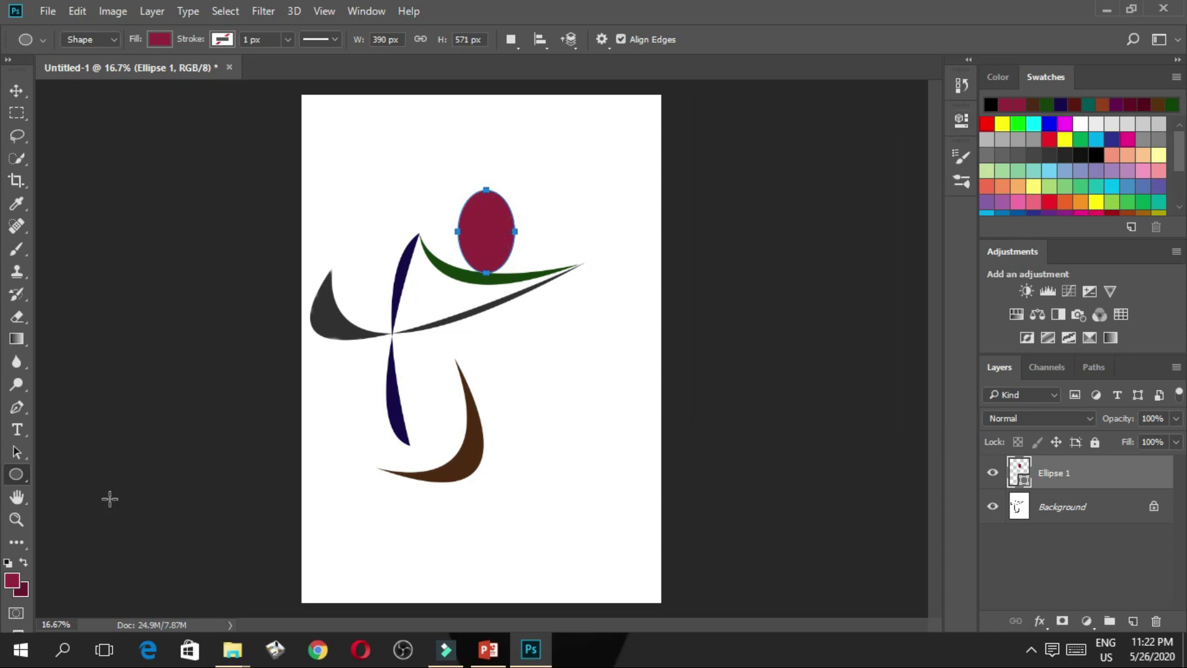
pyautogui.click(21, 473)
pyautogui.moveTo(551, 146); pyautogui.dragTo(610, 227)
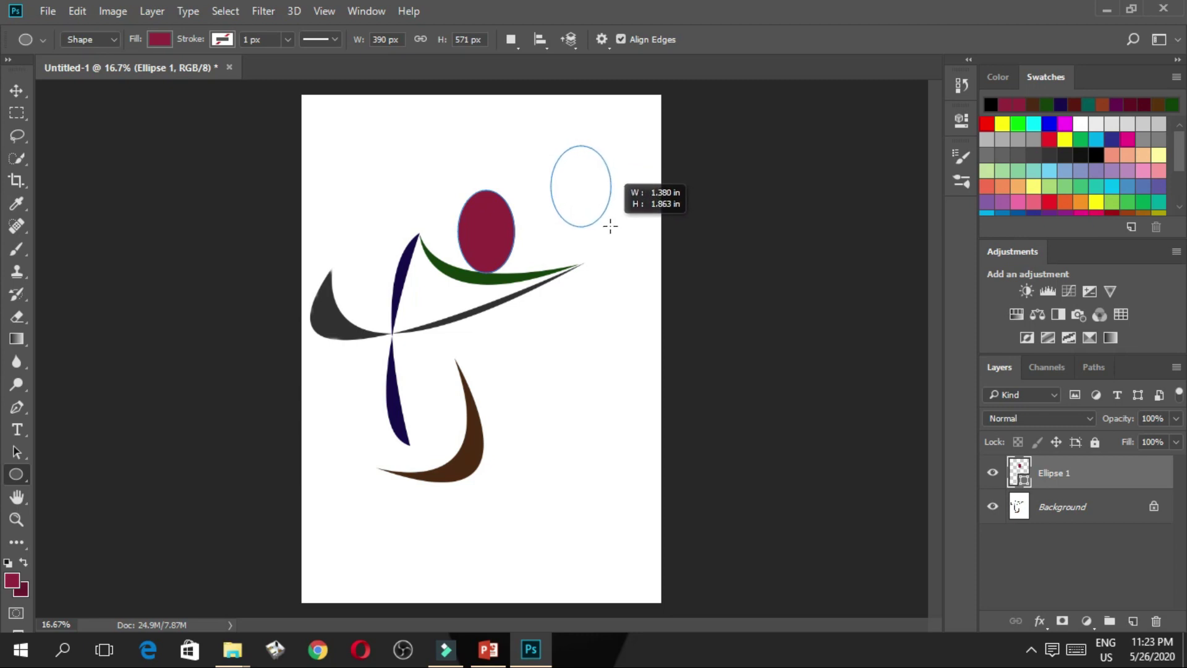
pyautogui.moveTo(611, 226); pyautogui.dragTo(611, 226)
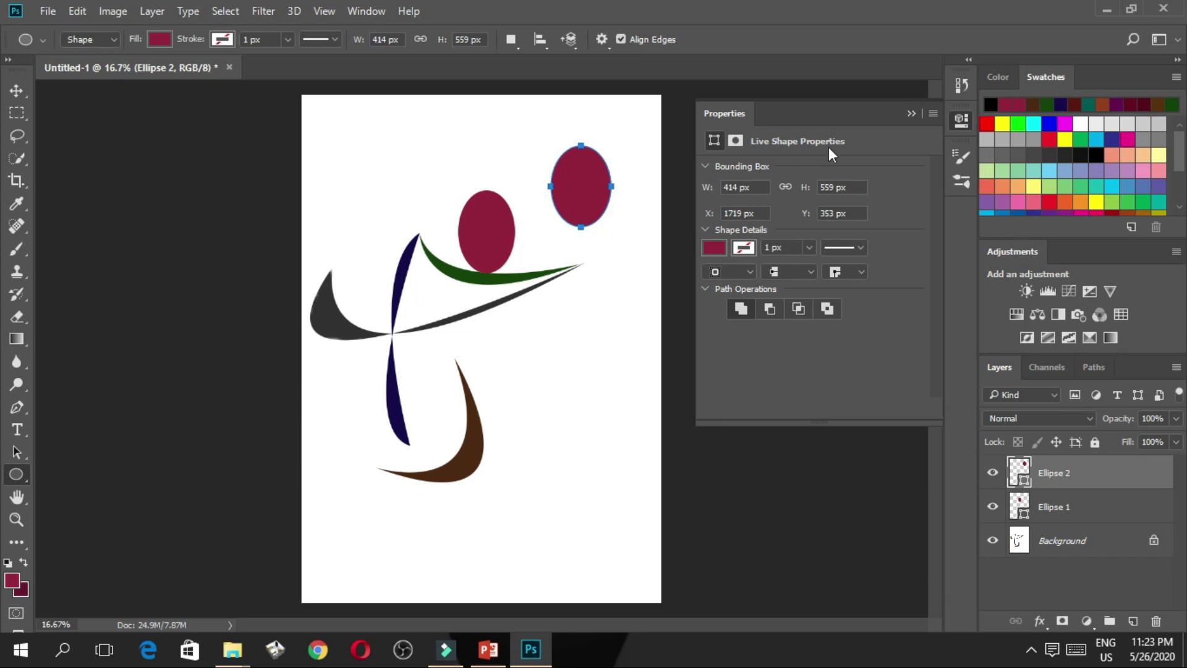
pyautogui.click(910, 114)
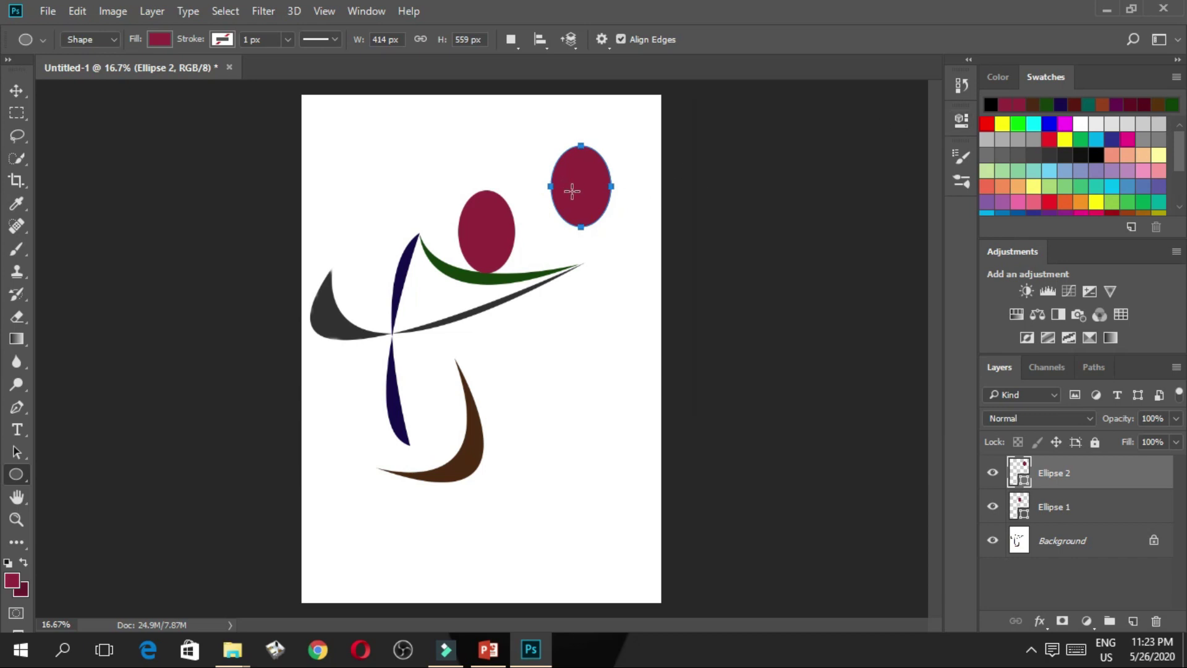
pyautogui.click(83, 13)
pyautogui.click(127, 62)
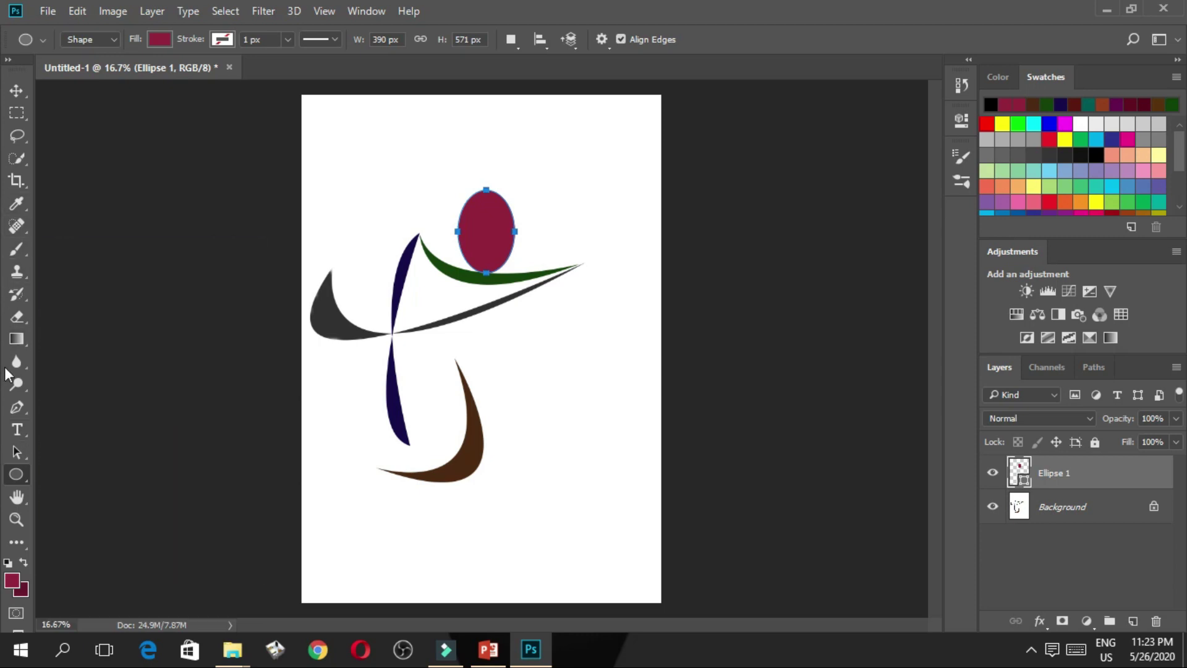
# Add the two-line text "Colour" and "World" in 72 pt Forte near the page's upper-left corner.
pyautogui.click(17, 433)
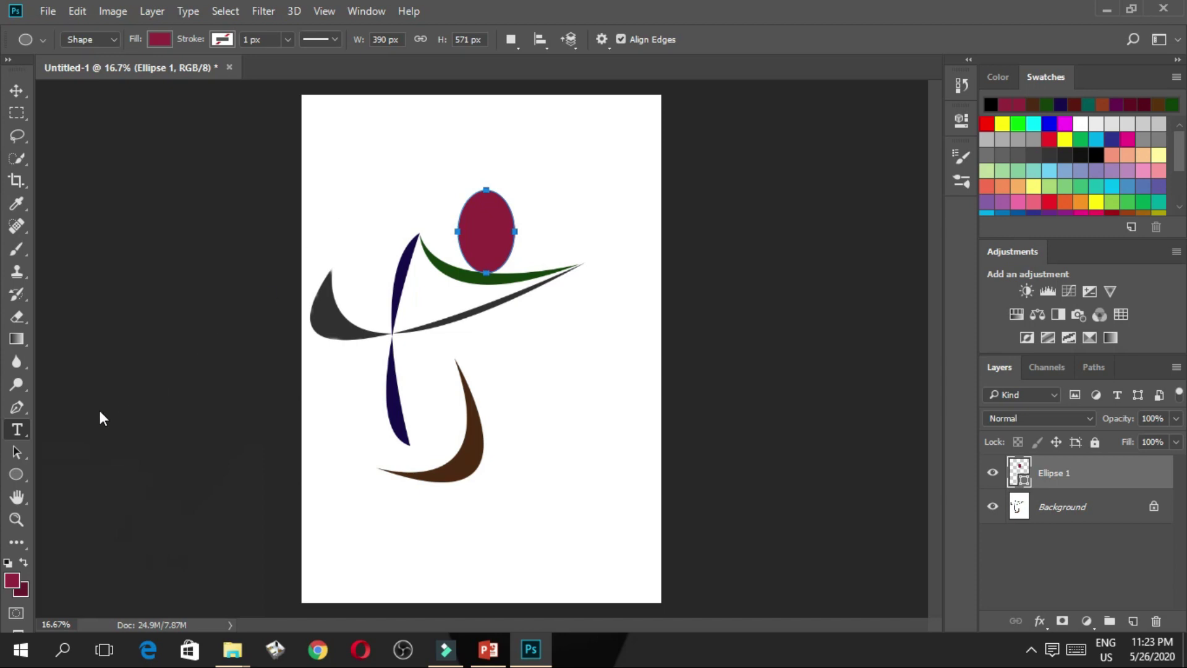
pyautogui.click(18, 429)
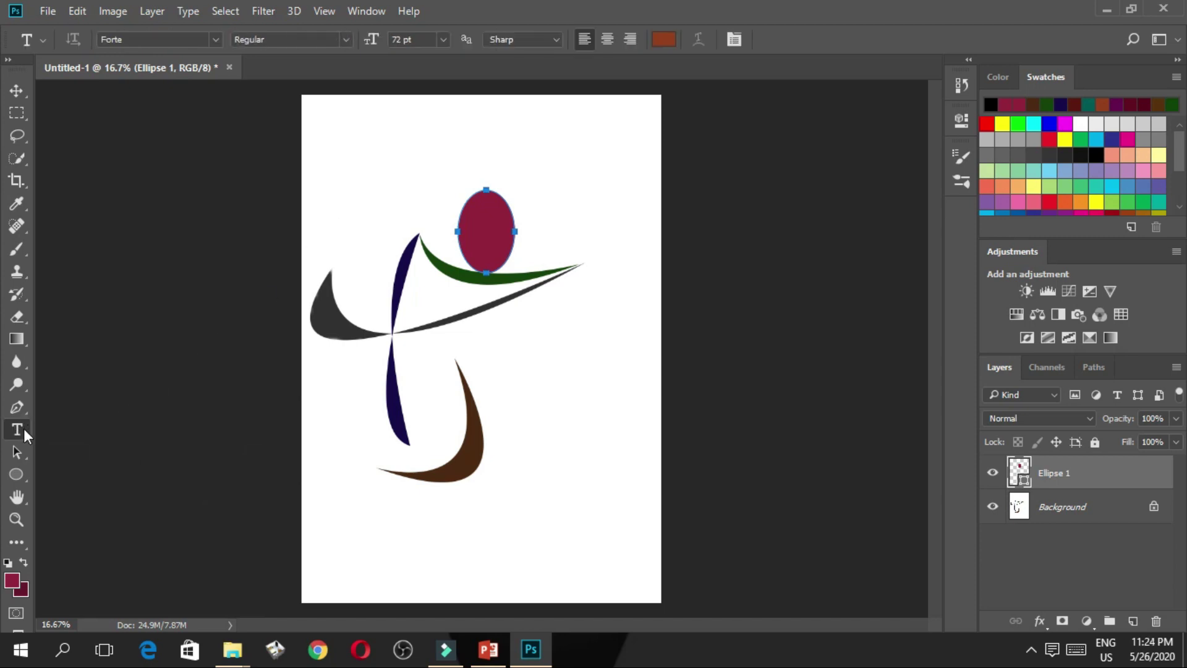
pyautogui.click(333, 153)
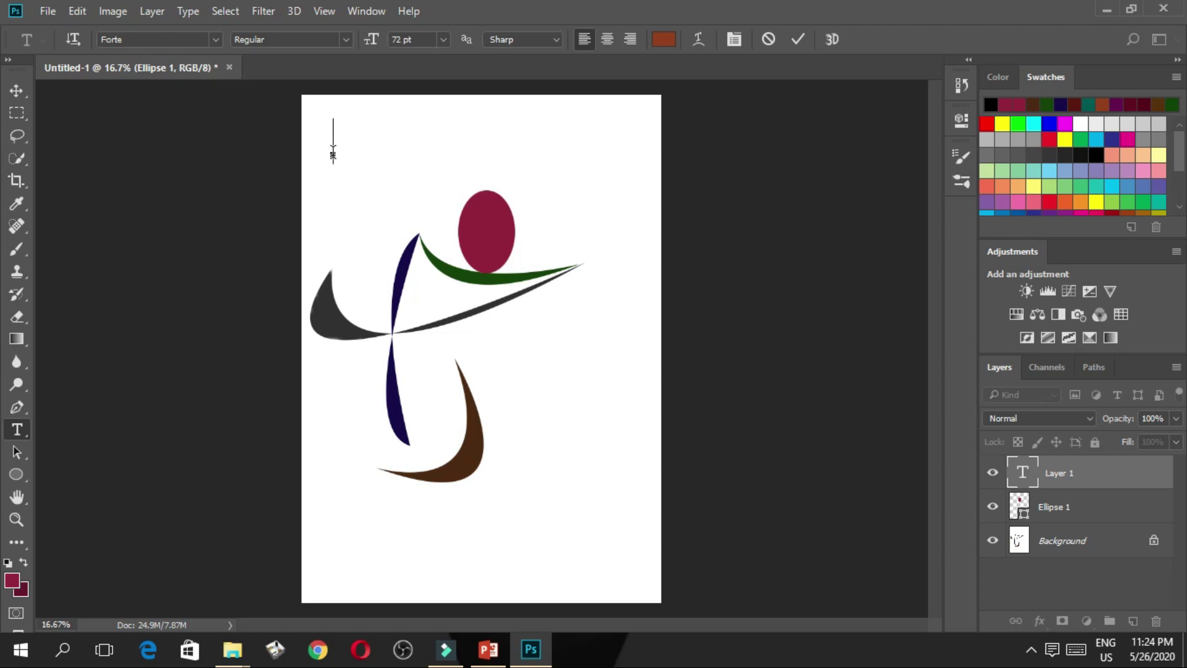
pyautogui.write('eol')
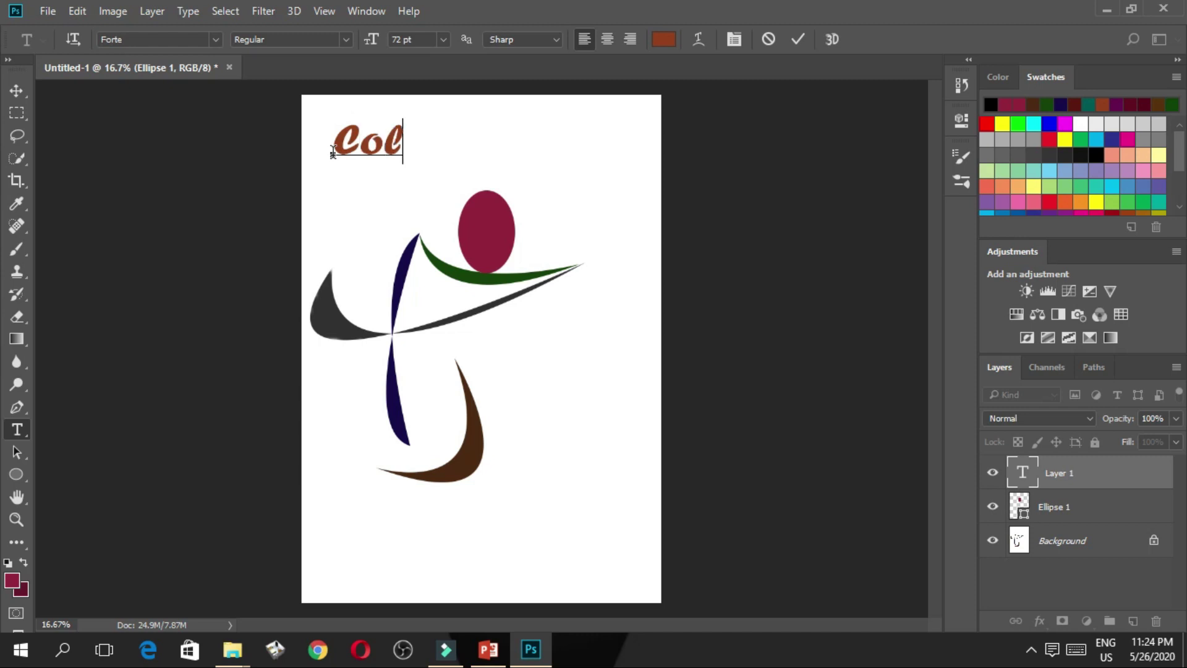
pyautogui.write('our')
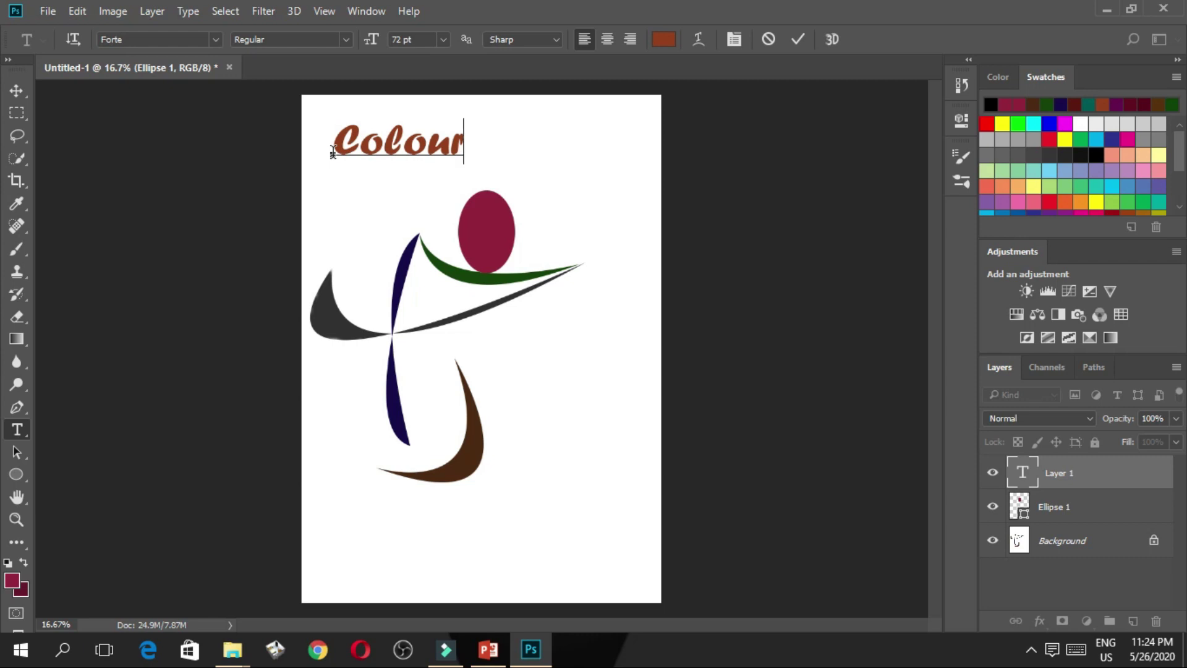
pyautogui.press('Return')
pyautogui.write('W')
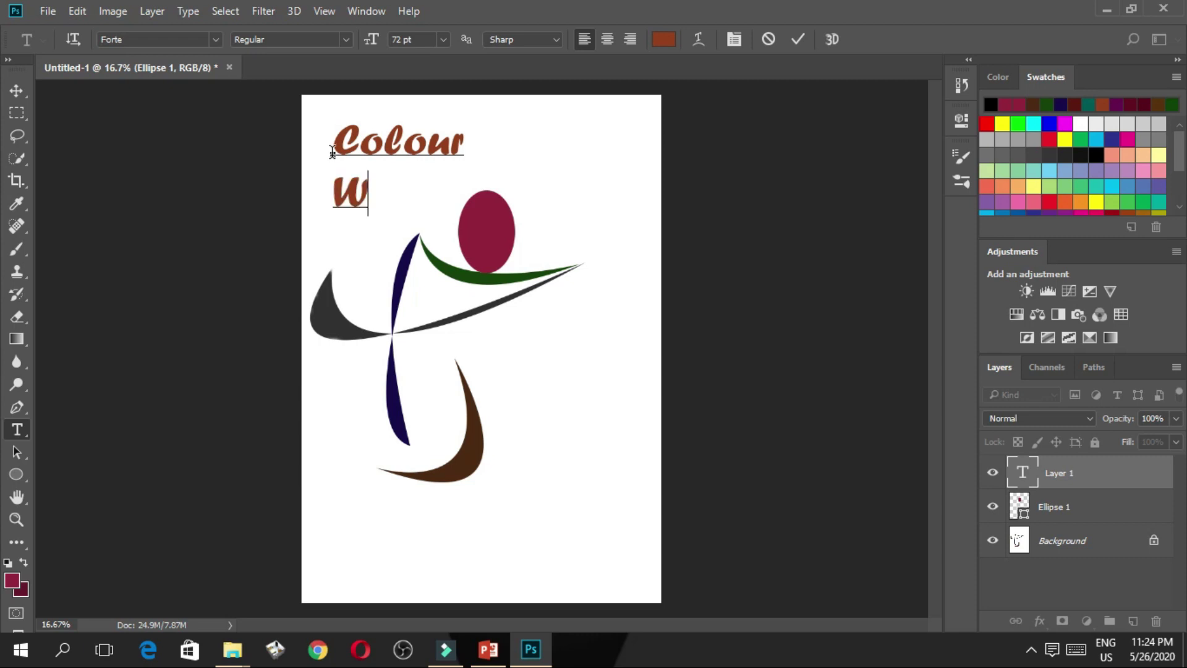
pyautogui.write('orl')
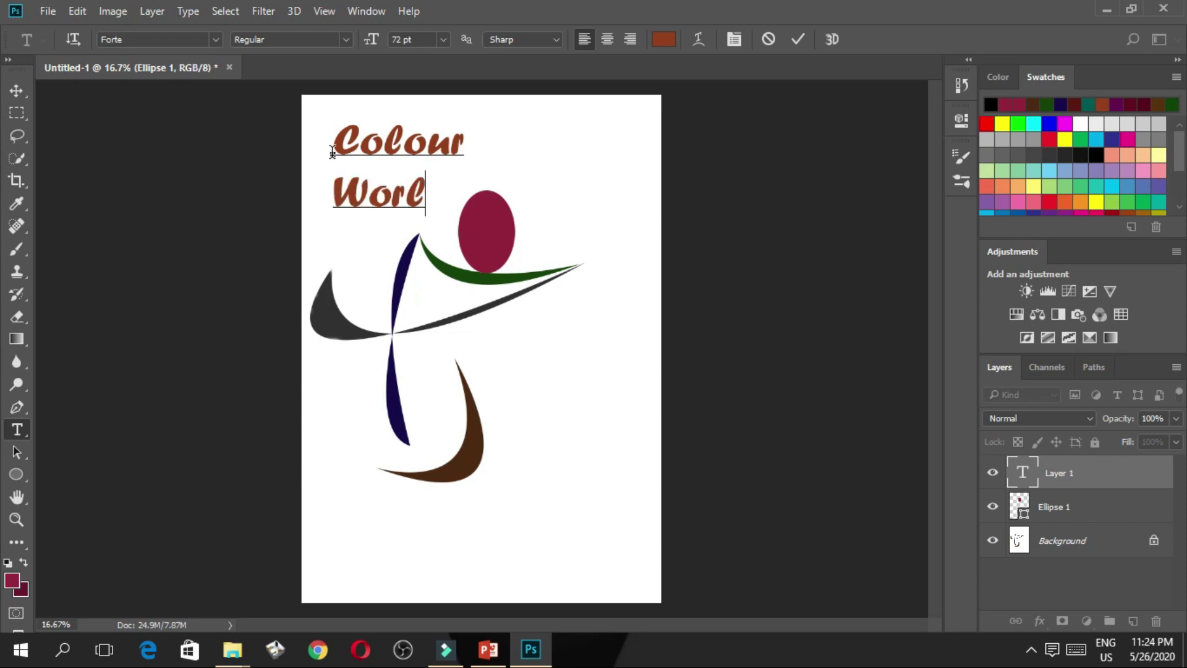
pyautogui.write('d')
# Commit the text and move it slightly down and left, so it sits just above the navy curve beside the ellipse.
pyautogui.click(336, 132)
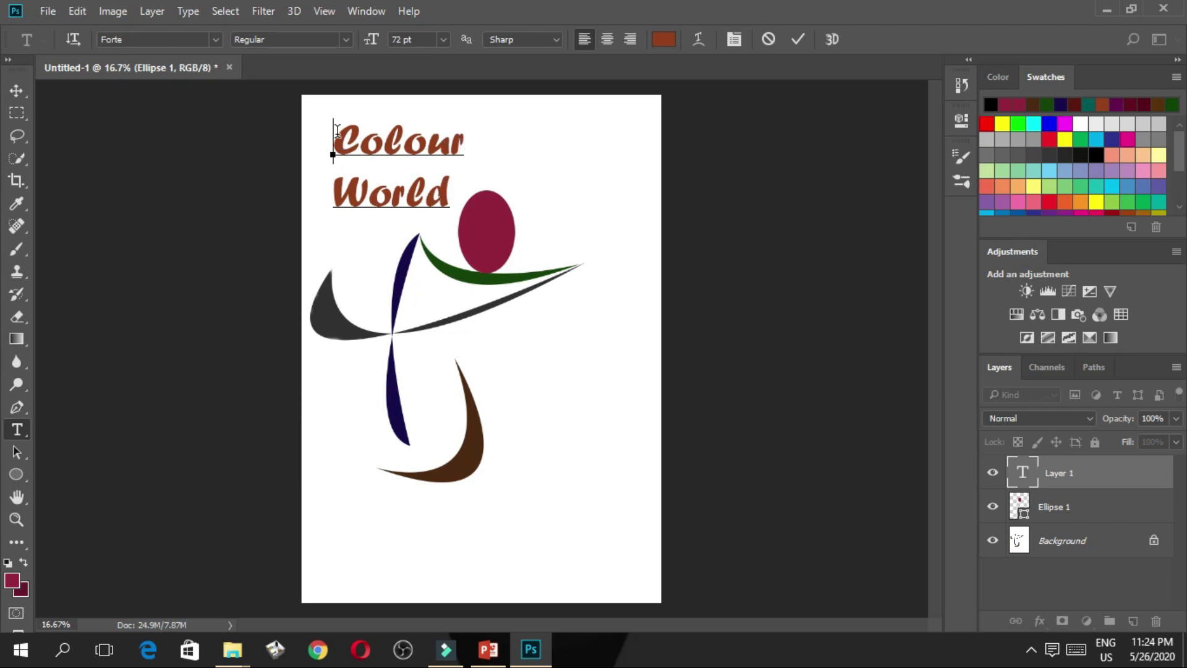
pyautogui.click(17, 91)
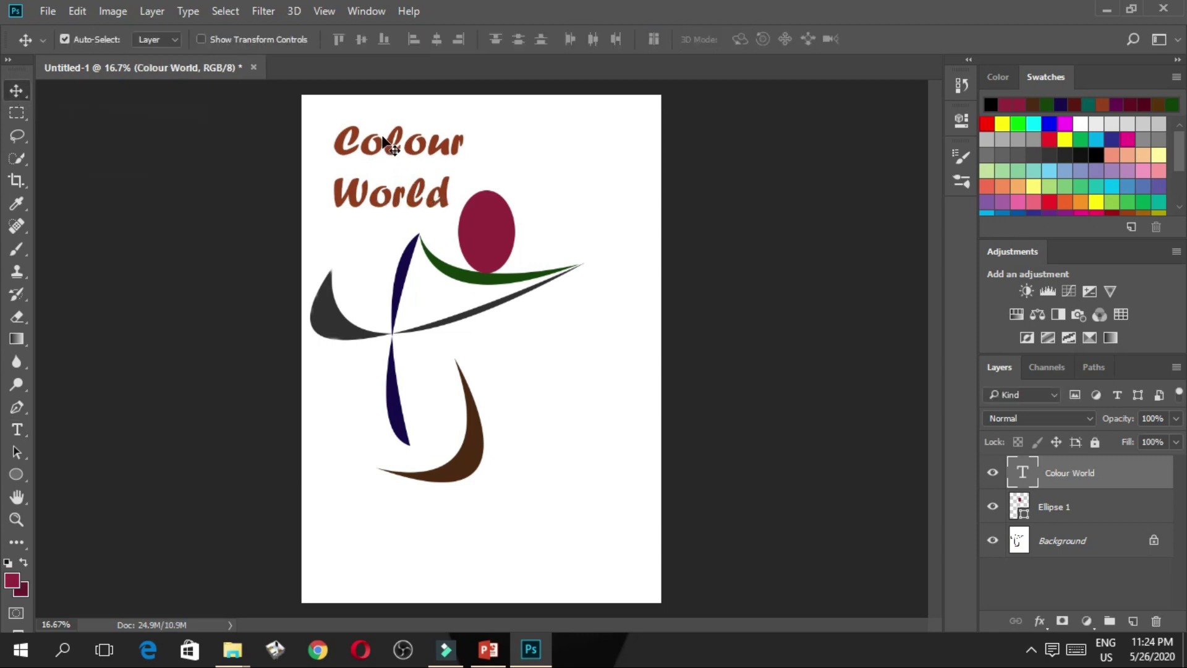
pyautogui.moveTo(383, 139)
pyautogui.mouseDown()
pyautogui.moveTo(368, 148)
pyautogui.moveTo(376, 160)
pyautogui.mouseUp()
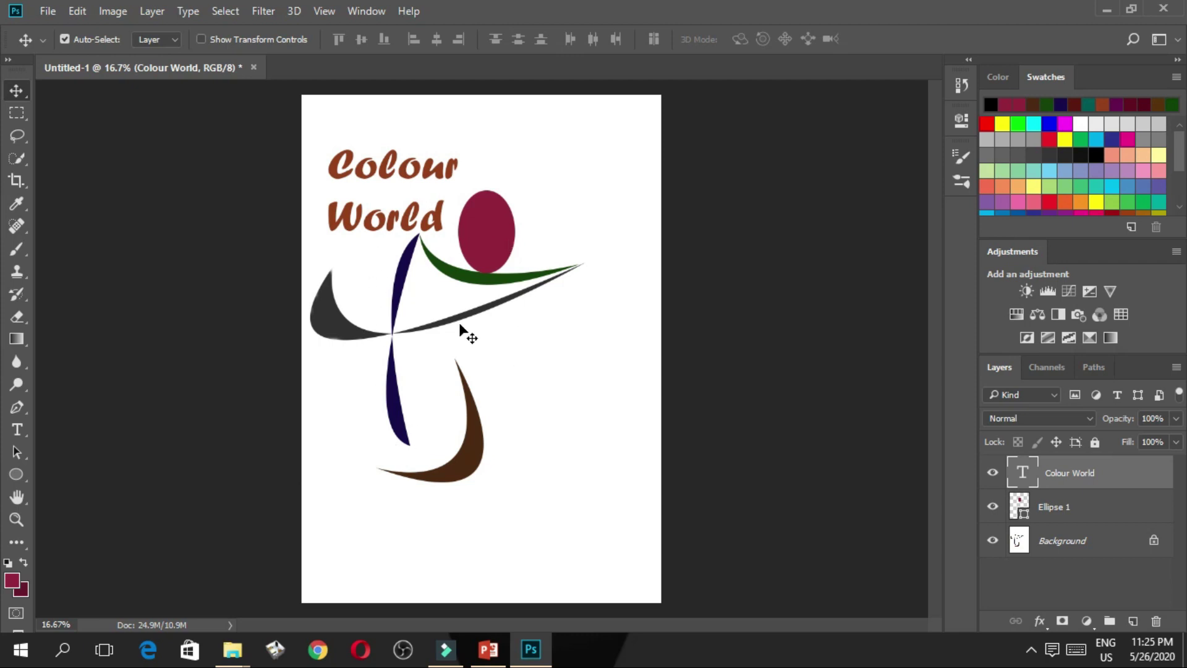
# Start saving the design as a new file in Documents and name it colour world-1.
pyautogui.click(48, 10)
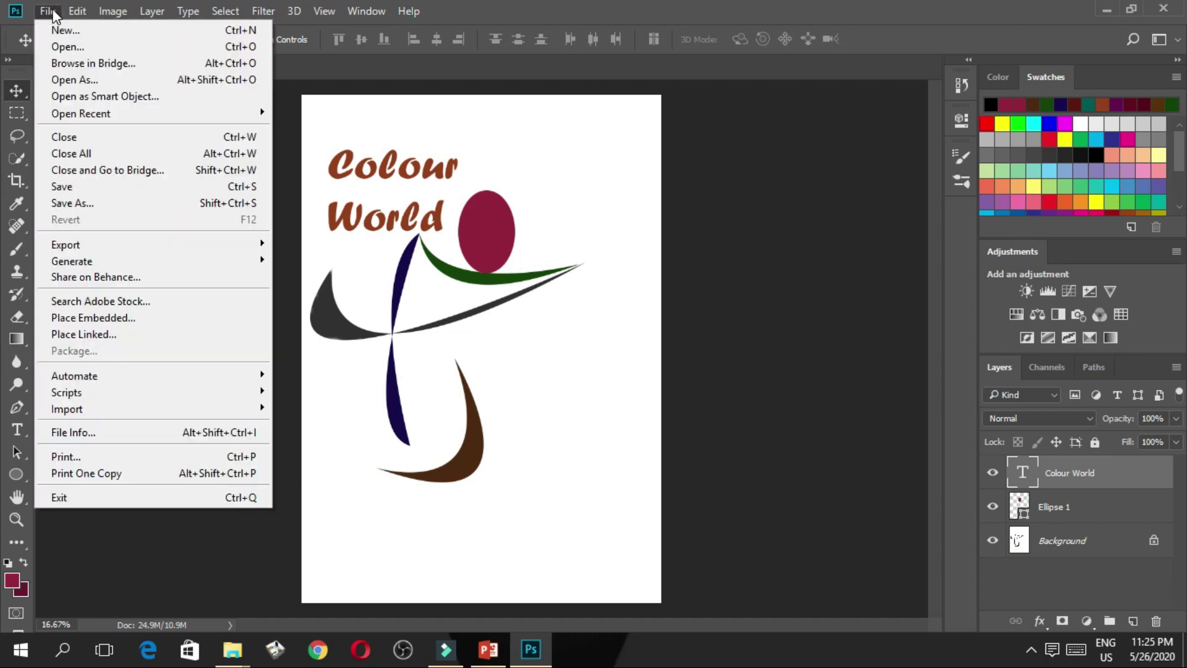
pyautogui.click(77, 203)
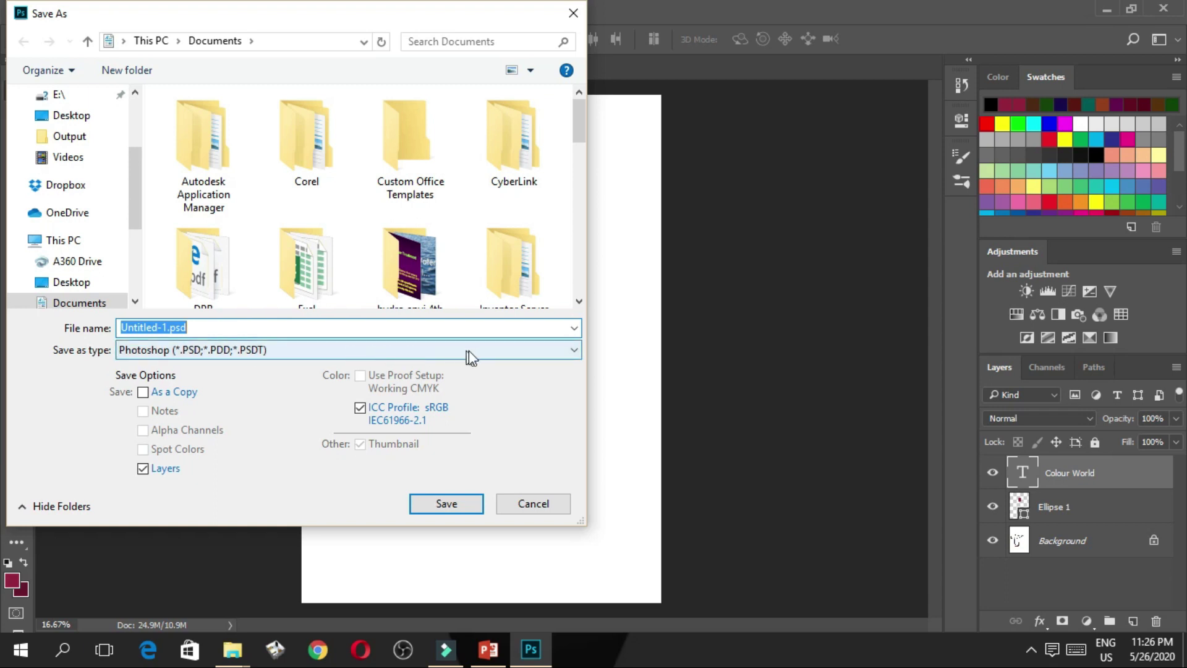
pyautogui.click(227, 320)
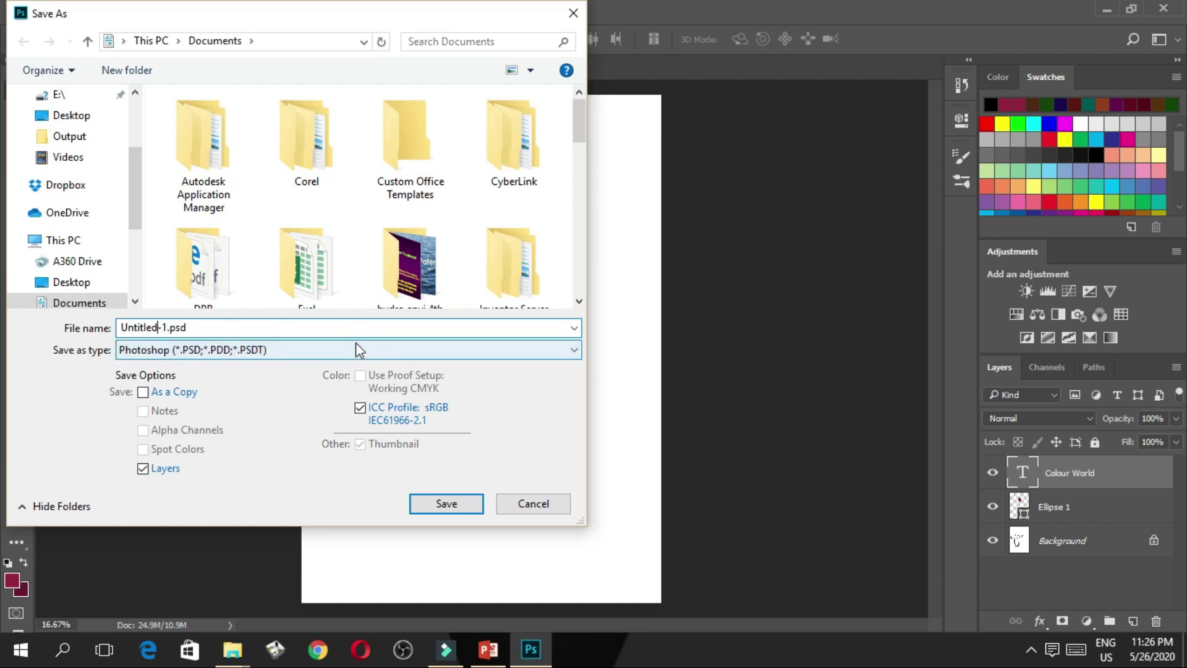
pyautogui.press('BackSpace')
pyautogui.press('BackSpace')
pyautogui.press('BackSpace')
pyautogui.press('BackSpace')
pyautogui.press('BackSpace')
pyautogui.press('BackSpace')
pyautogui.press('BackSpace')
pyautogui.press('BackSpace')
pyautogui.write('colour W')
pyautogui.press('BackSpace')
pyautogui.write('world')
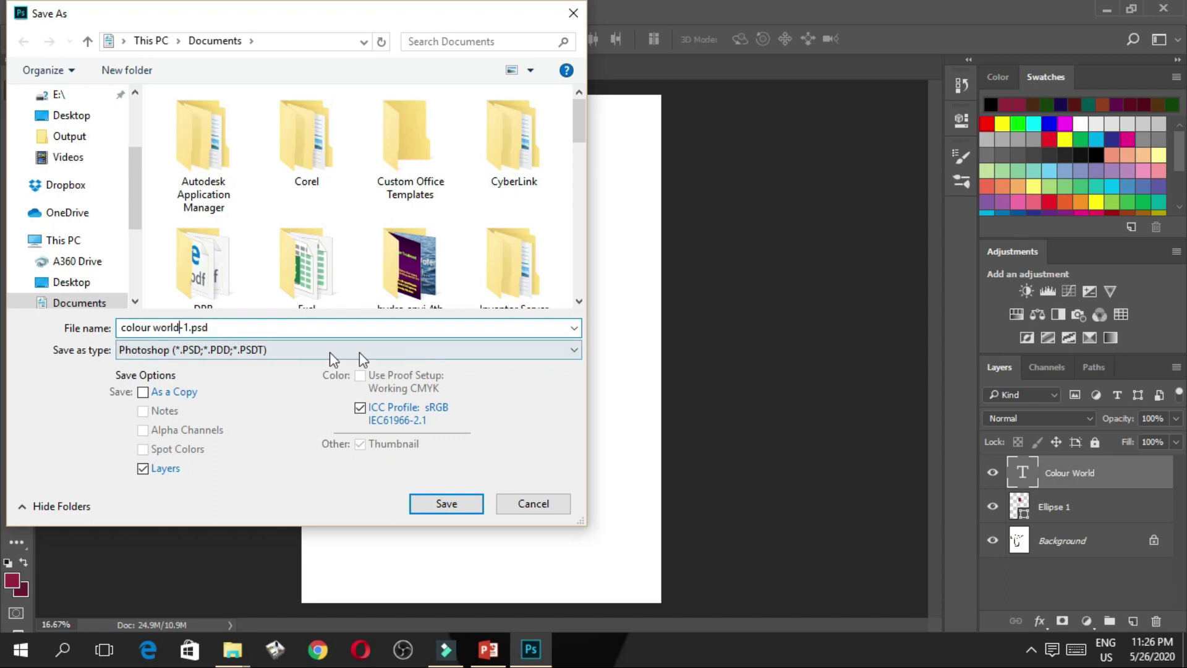
# Choose PNG as the file format and save the copy with the large file size (fastest saving) option.
pyautogui.click(573, 351)
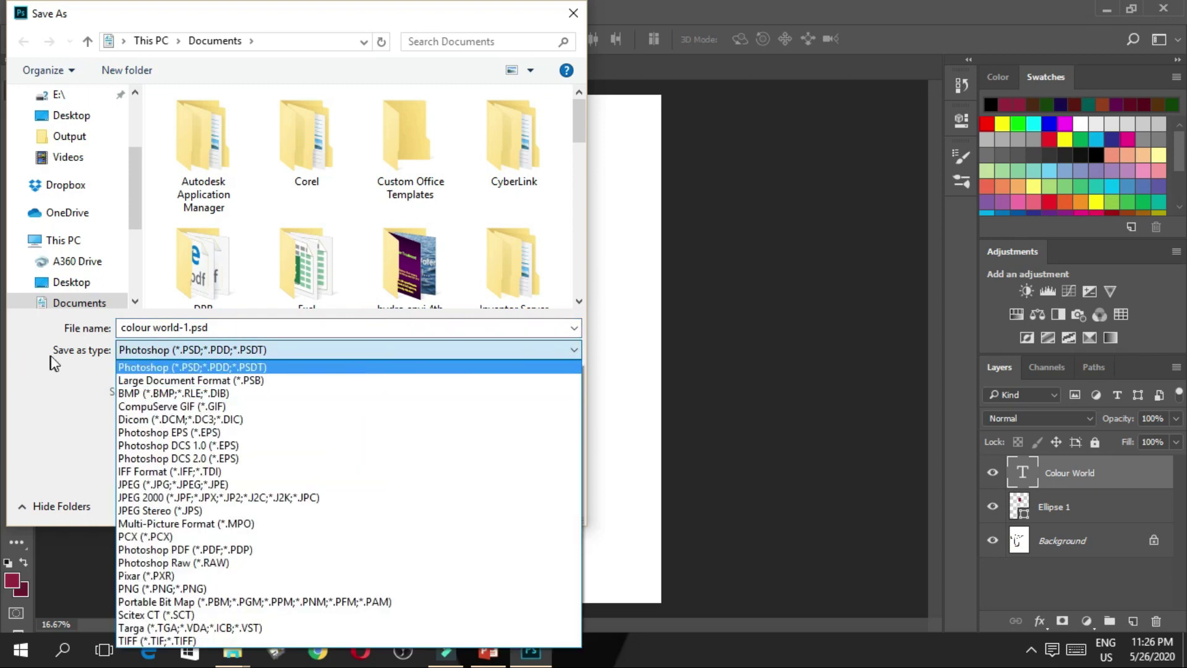
pyautogui.click(75, 350)
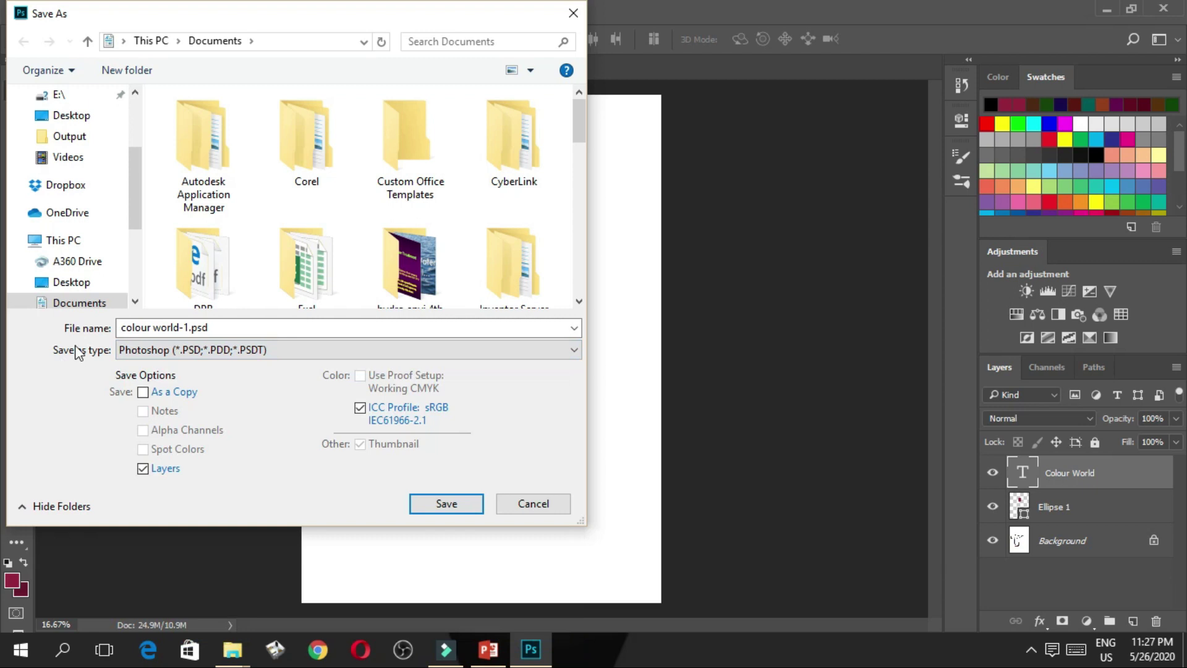
pyautogui.click(574, 350)
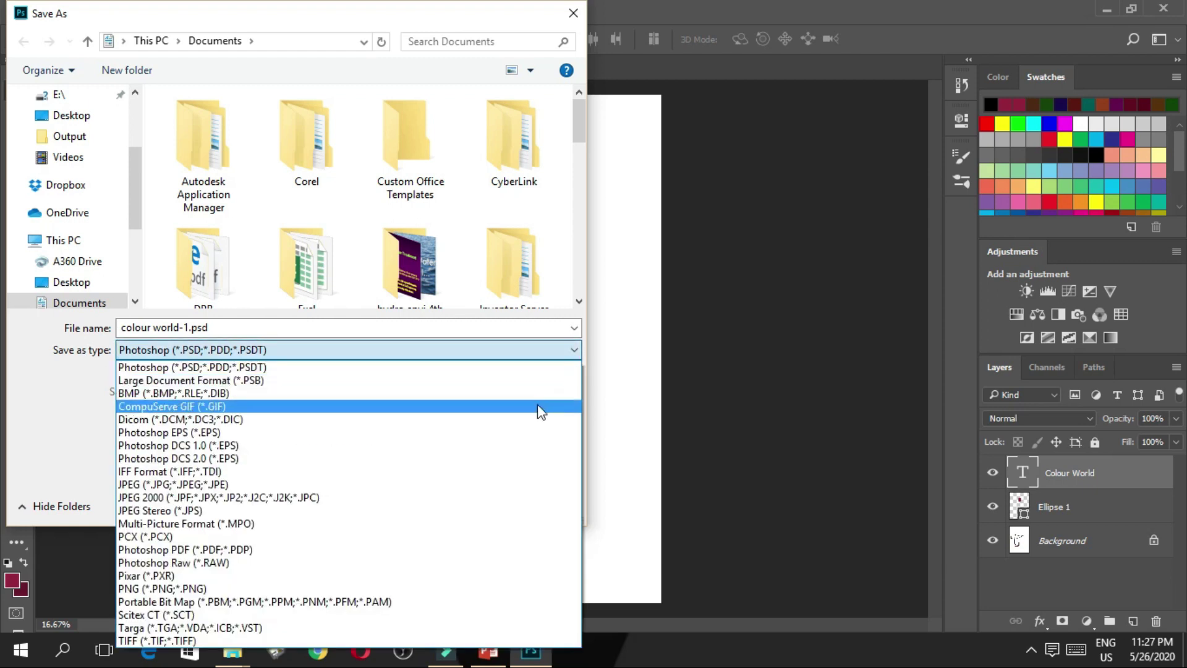
pyautogui.click(181, 589)
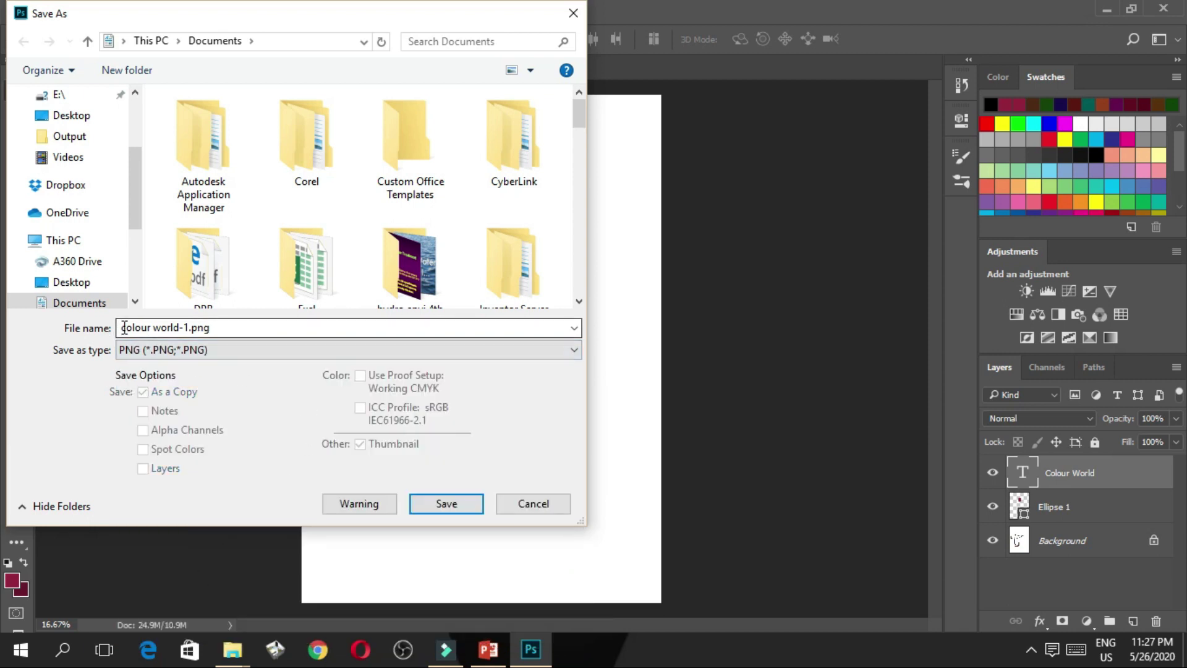
pyautogui.press('Tab')
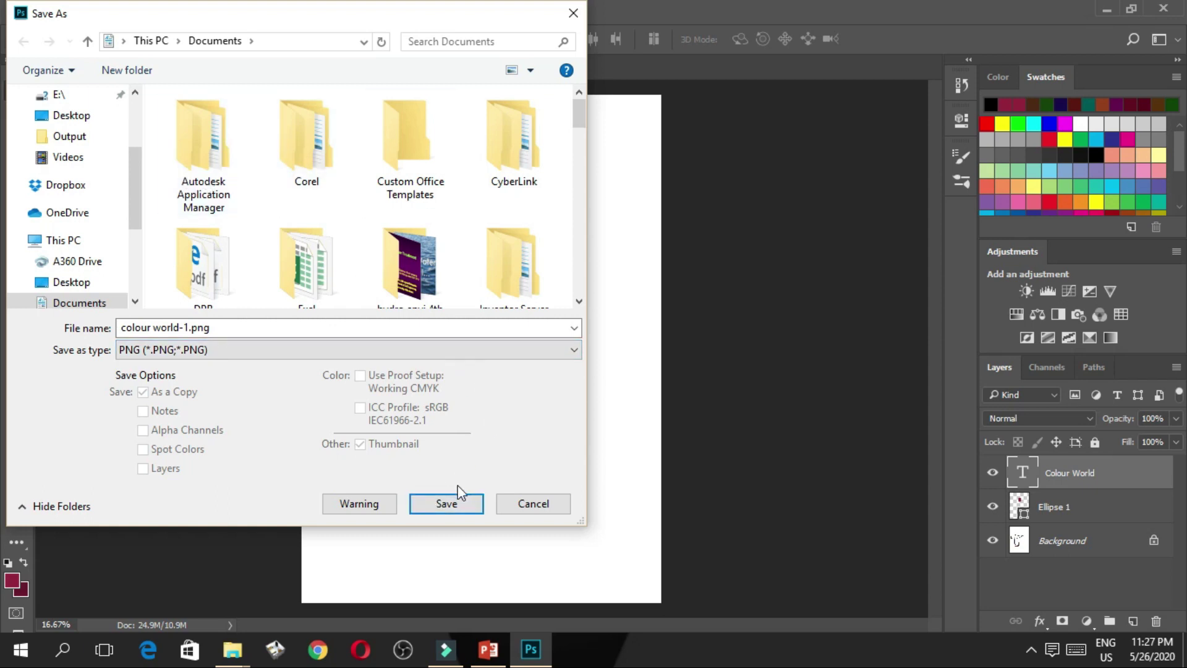
pyautogui.click(459, 506)
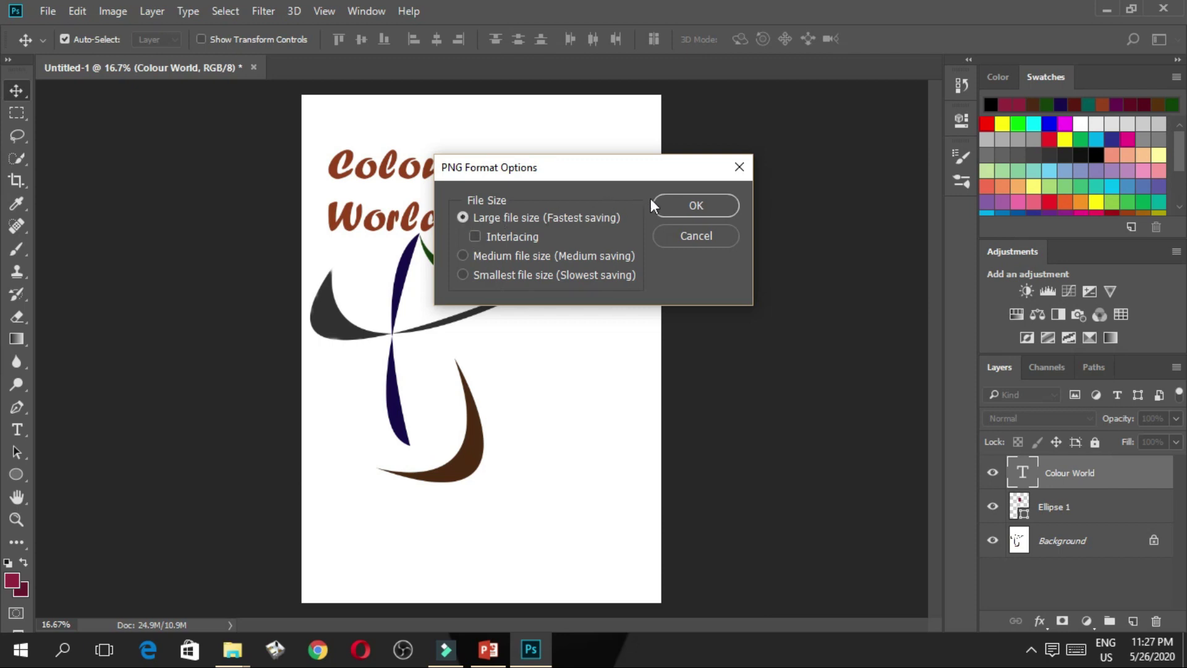
pyautogui.click(696, 205)
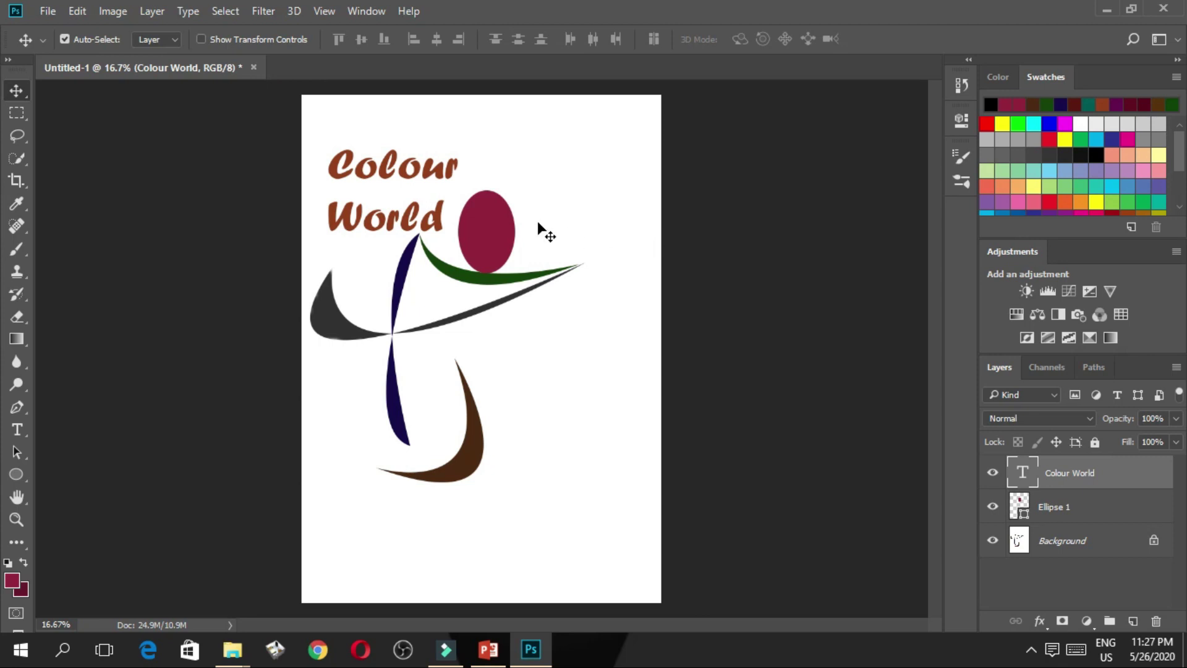